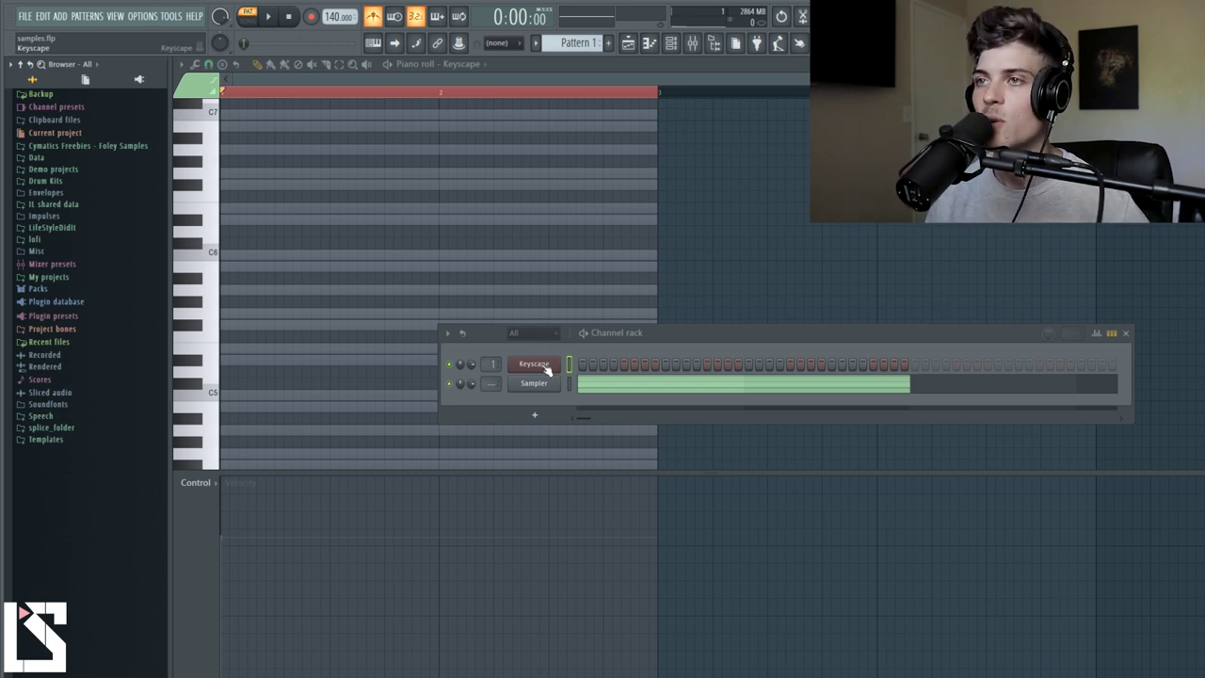
View the Sampler channel's scale notes in the piano roll, and open the Keyscape channel's empty piano roll.
click(606, 393)
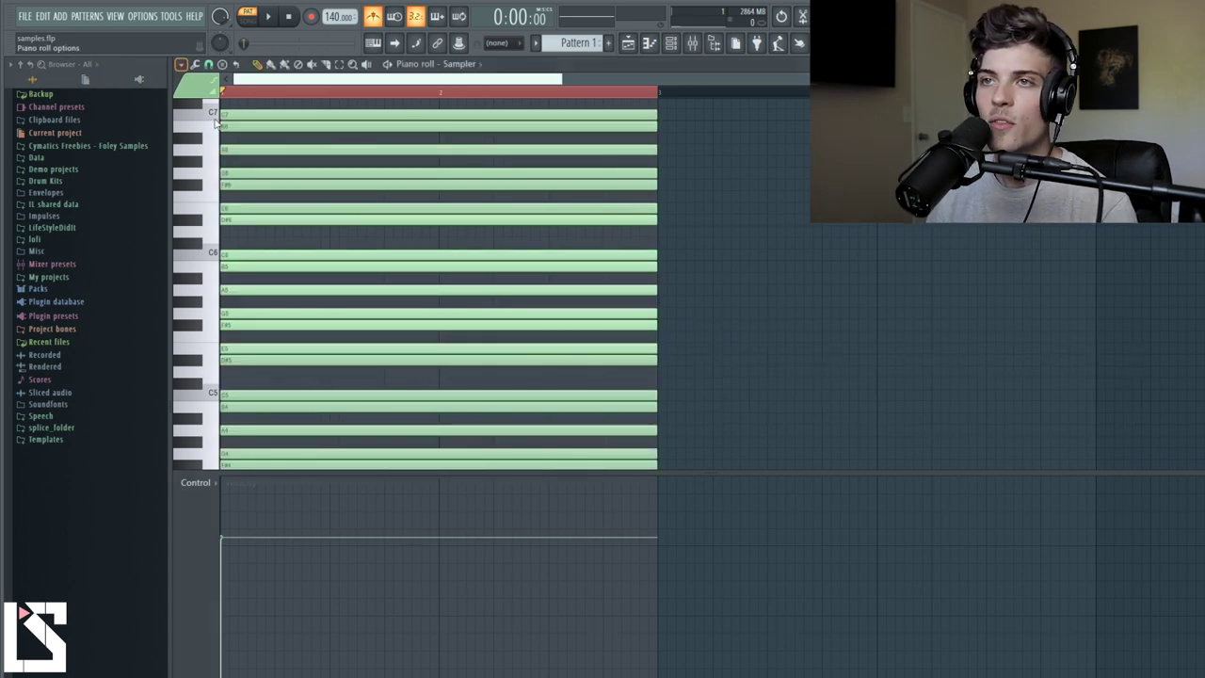
click(670, 47)
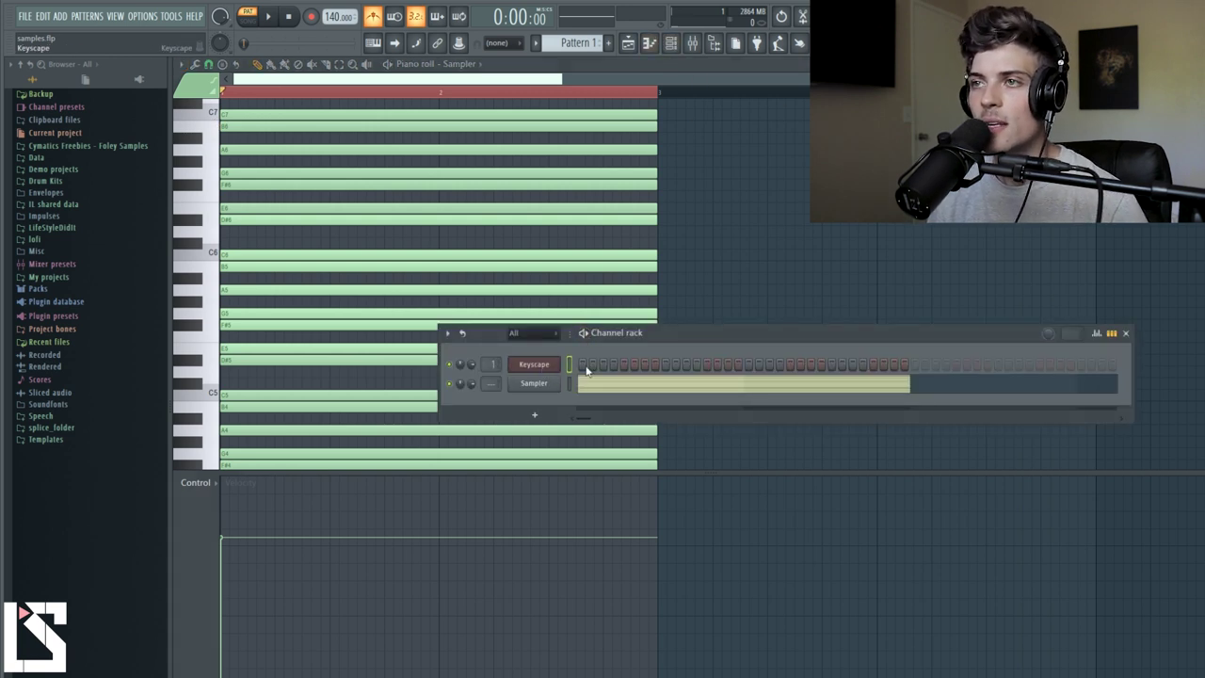
click(585, 369)
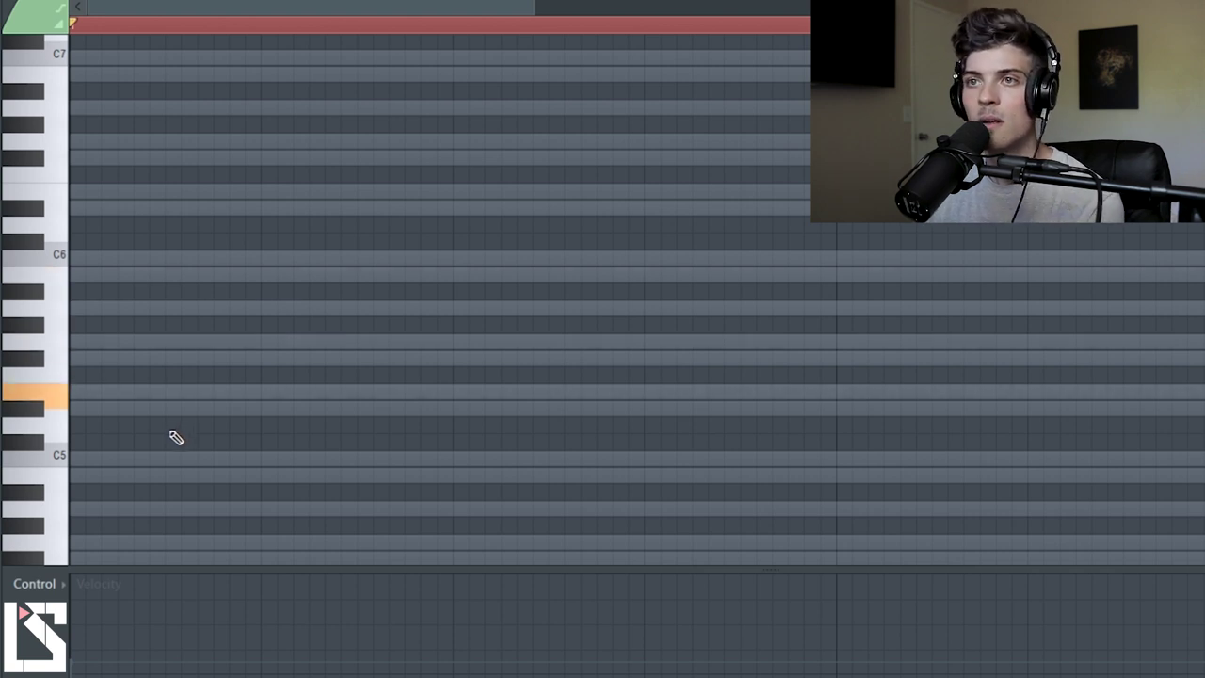
Place a three-beat chord of E5, G5 and B5 at the start of bar 1 and play it back.
click(79, 392)
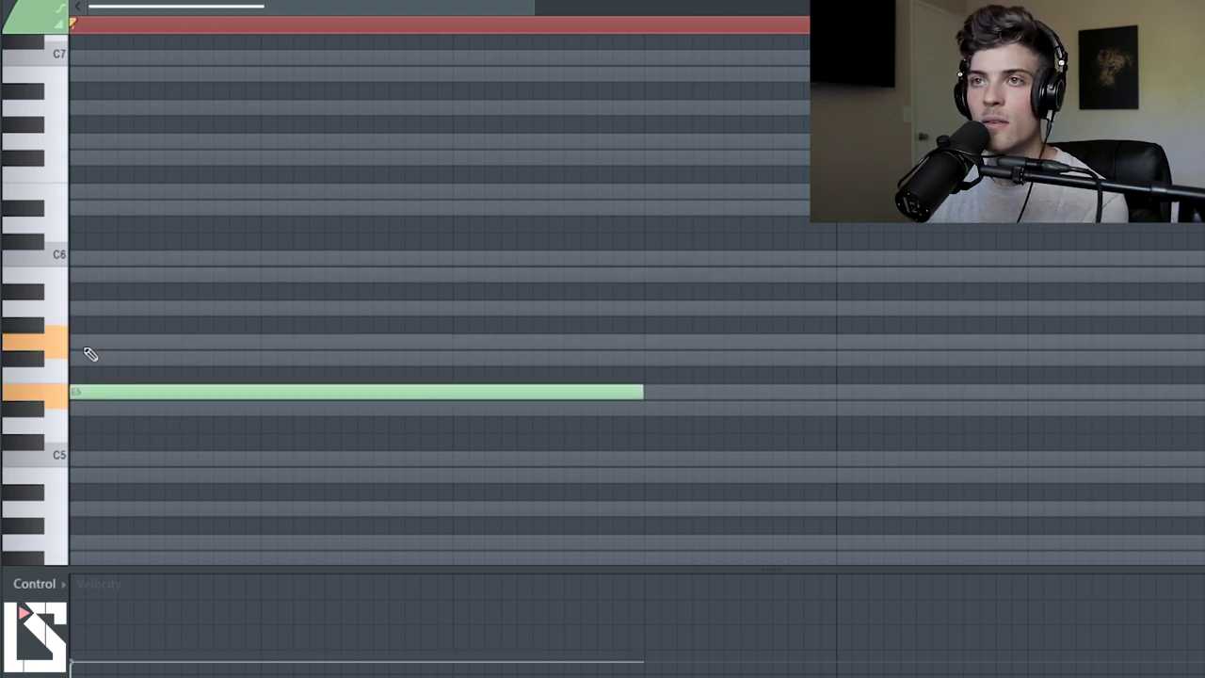
click(81, 344)
click(74, 277)
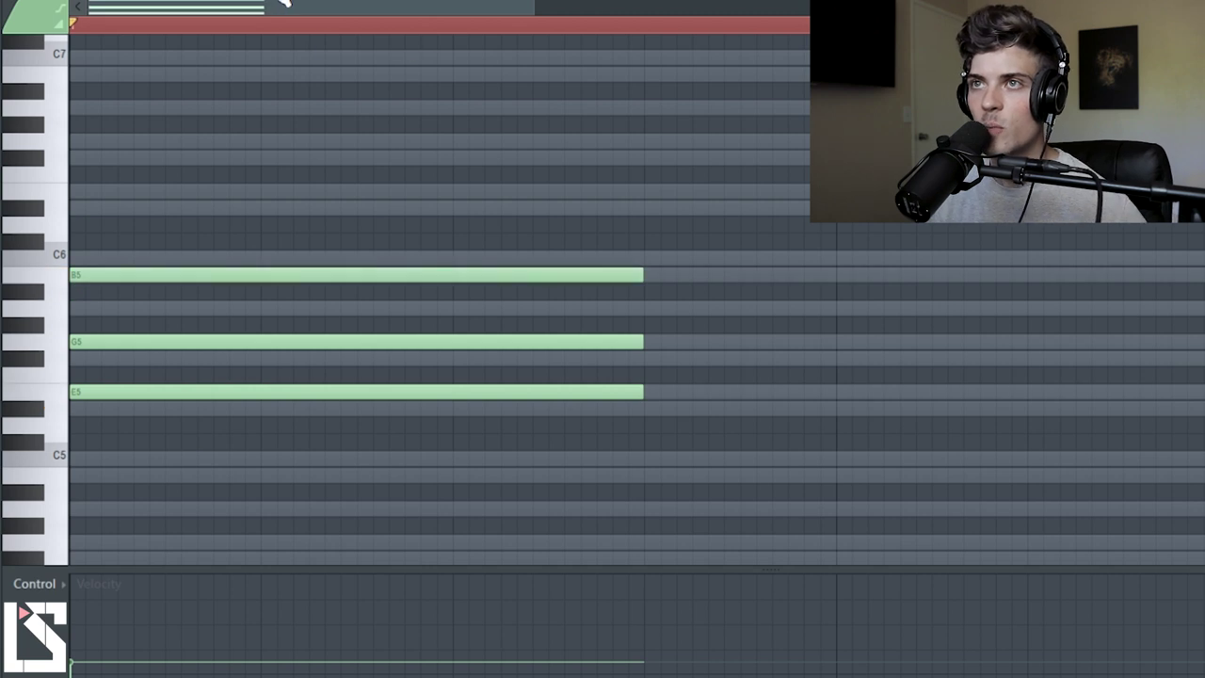
scroll(283, 6, down, 2)
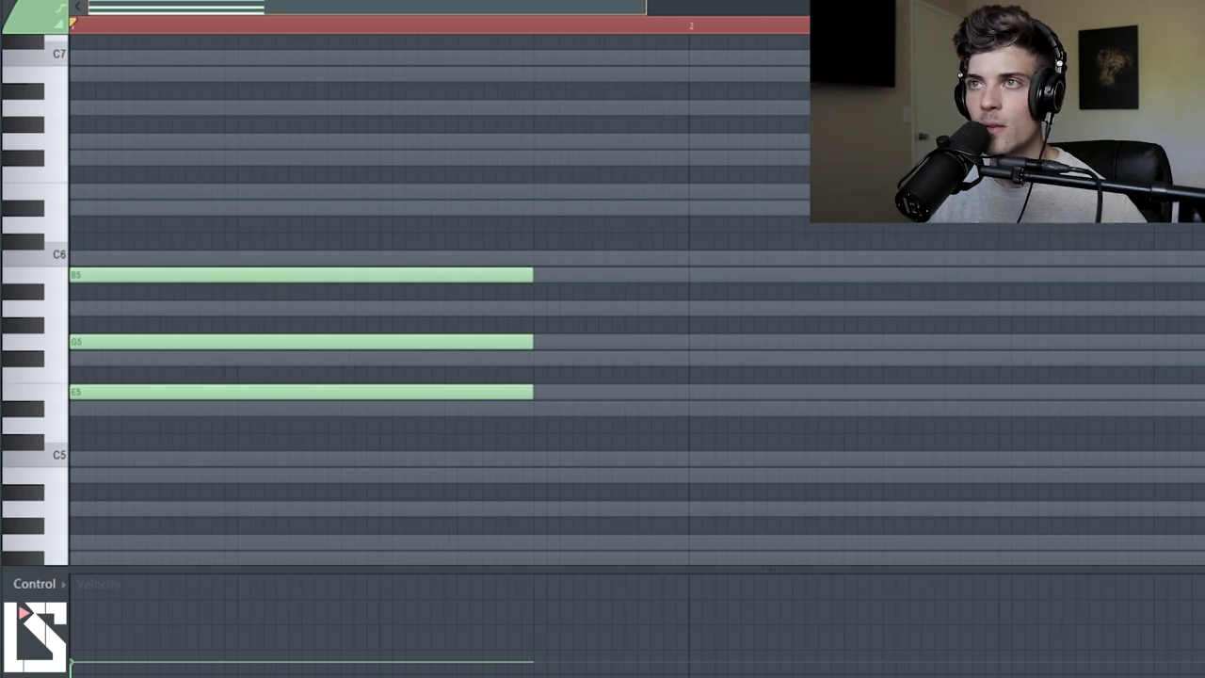
scroll(367, 9, down, 2)
key(space)
key(space)
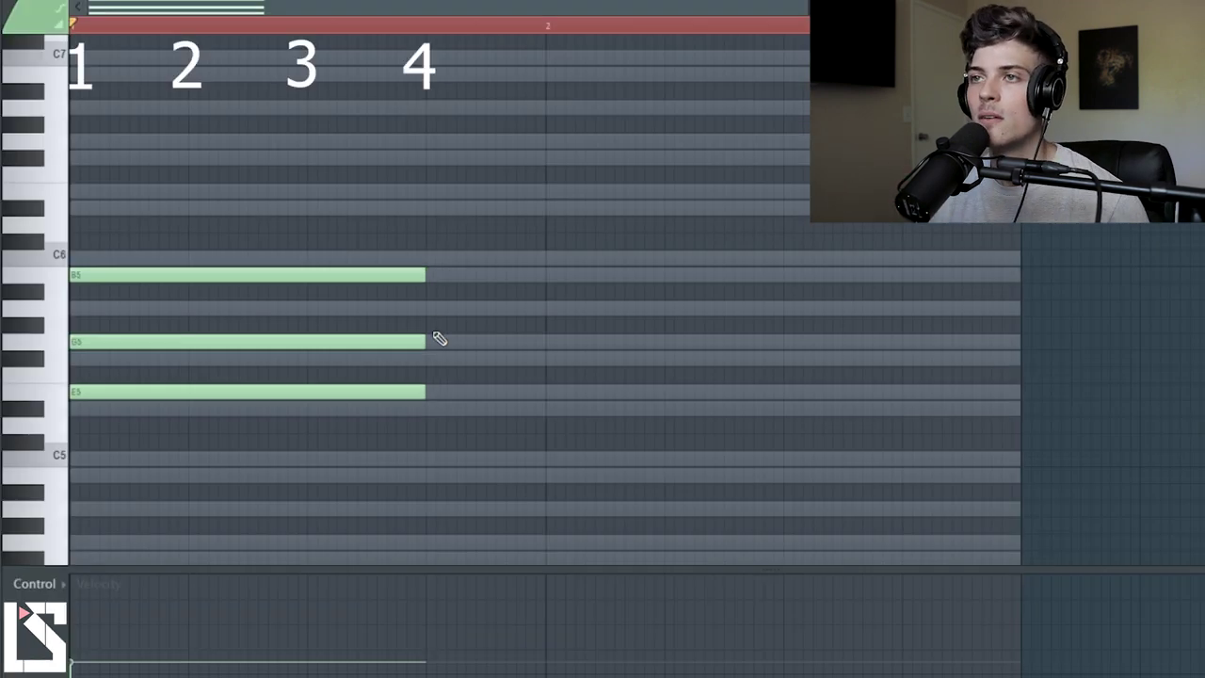
Add a second chord of A5, F#5 and D#5 on beat 4 of bar 1 and extend it to the start of bar 3.
click(469, 290)
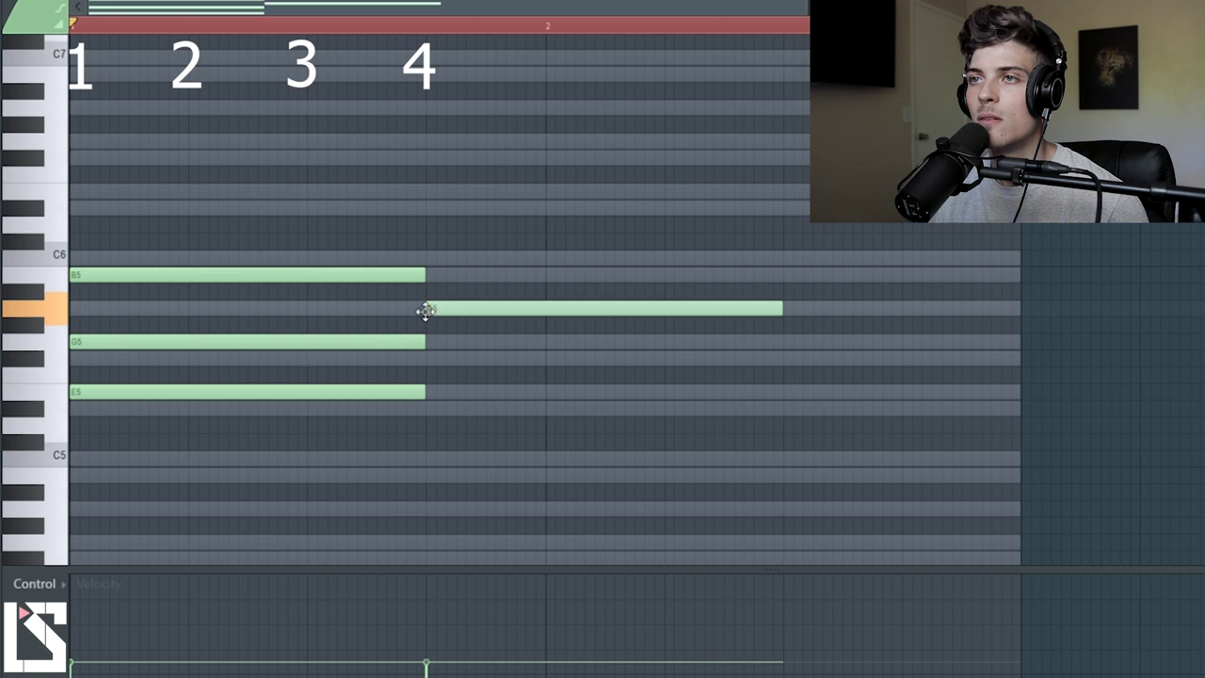
click(428, 359)
click(428, 408)
key(space)
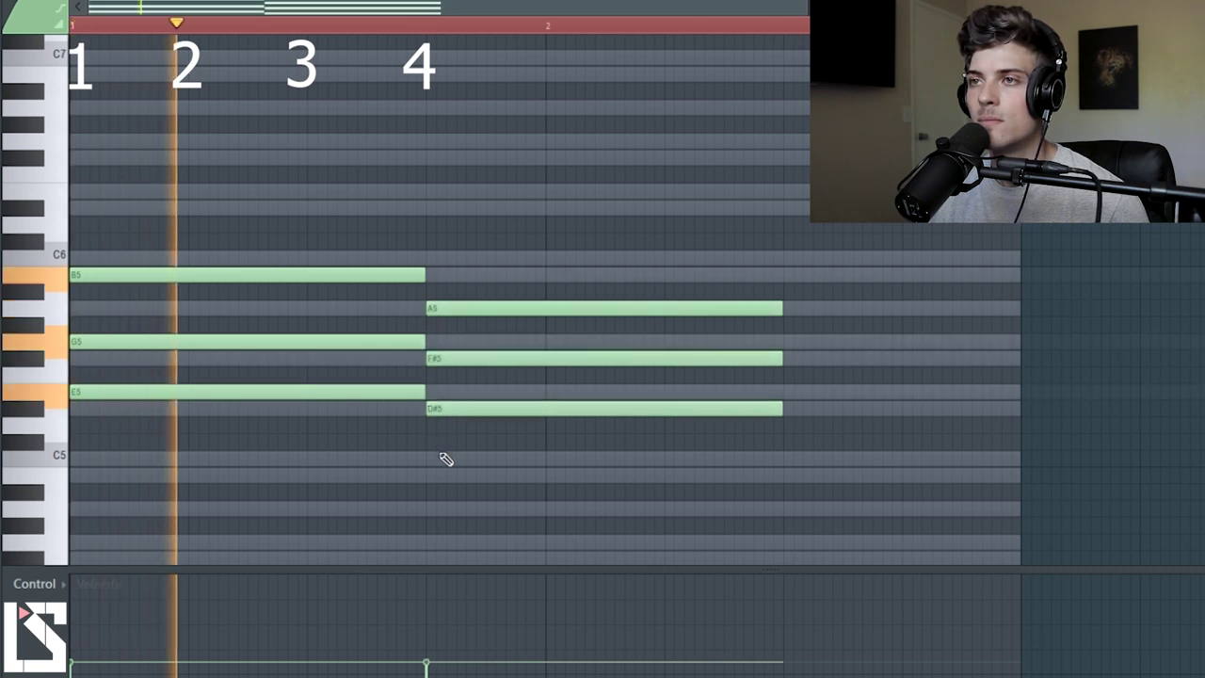
scroll(501, 26, down, 2)
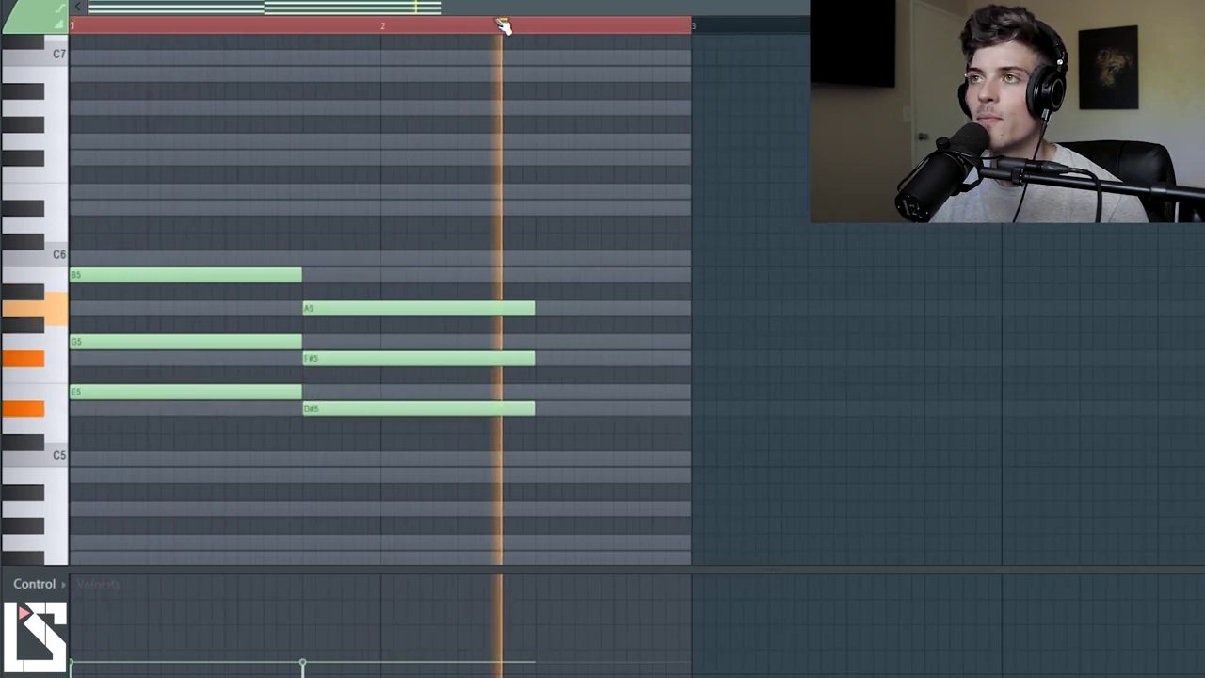
key(space)
drag(479, 236, 683, 427)
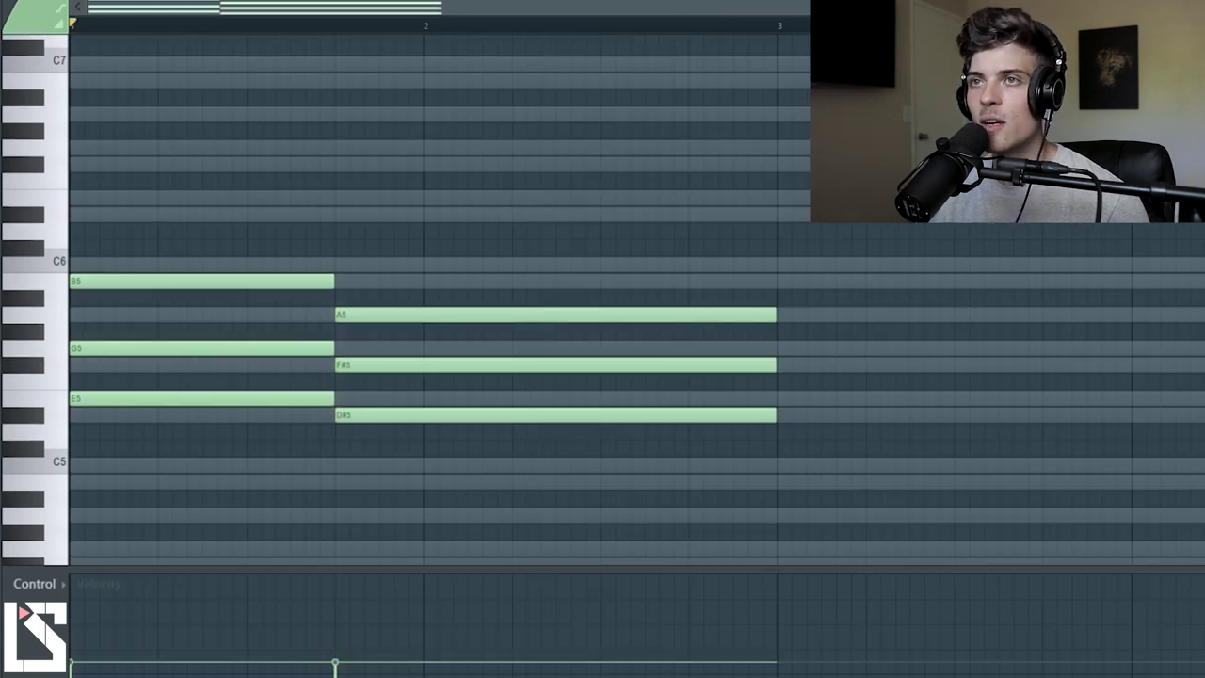
key(space)
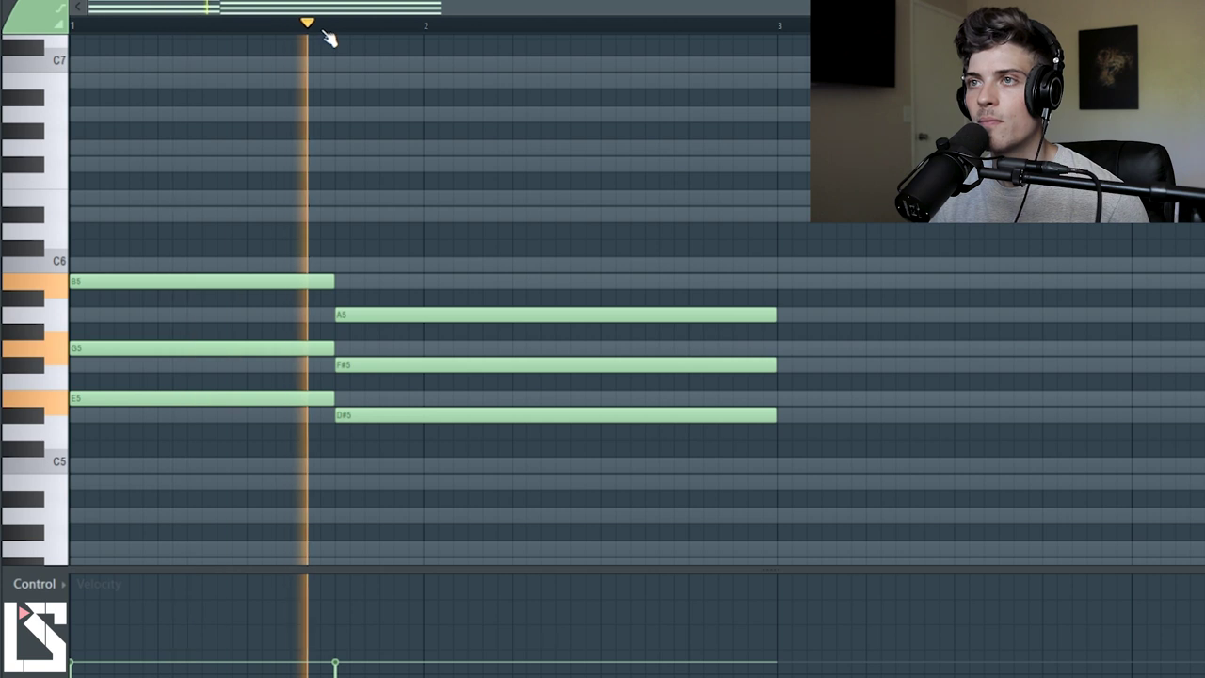
Place a third chord of C5, G5 and A5 at the start of bar 3.
click(778, 350)
click(574, 466)
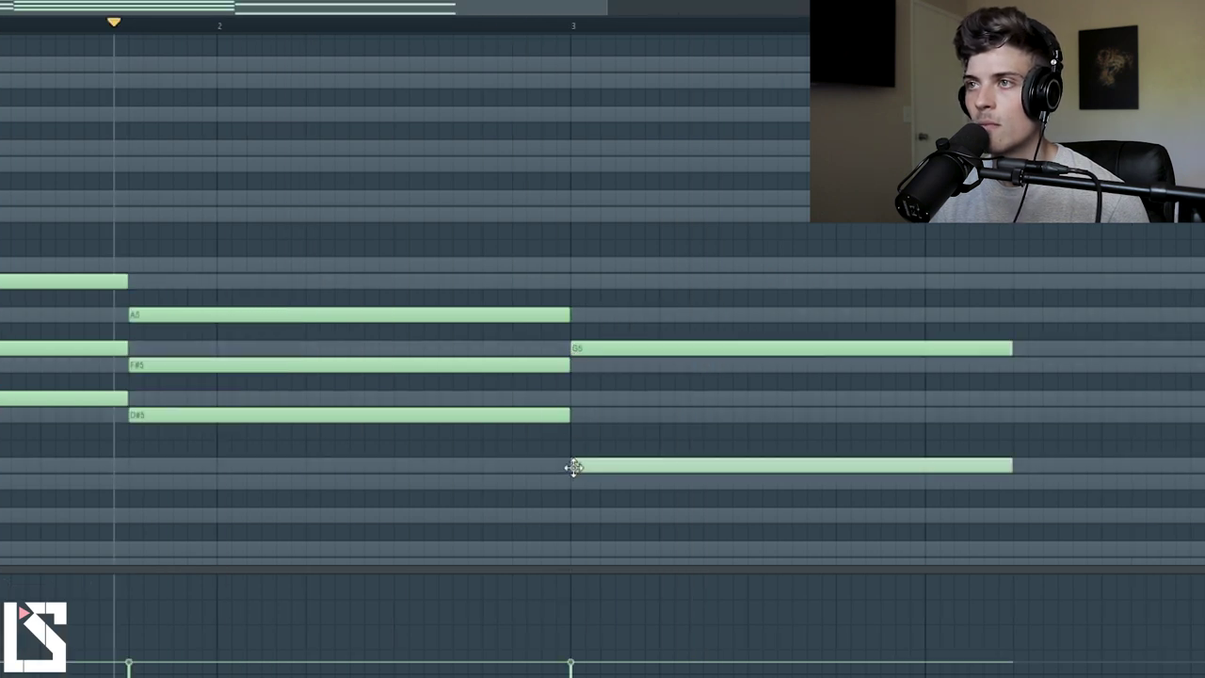
click(580, 315)
click(460, 35)
key(space)
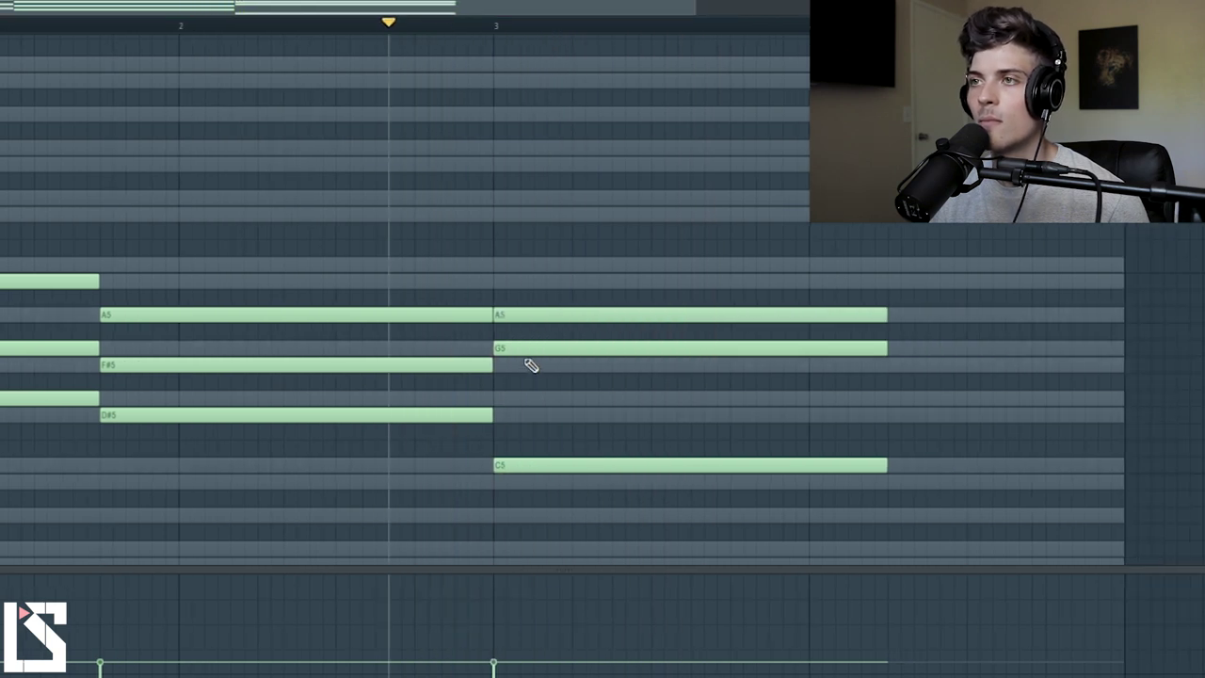
Lower the third chord's G5 note to F#5 and play the chord back.
drag(535, 350, 530, 369)
key(space)
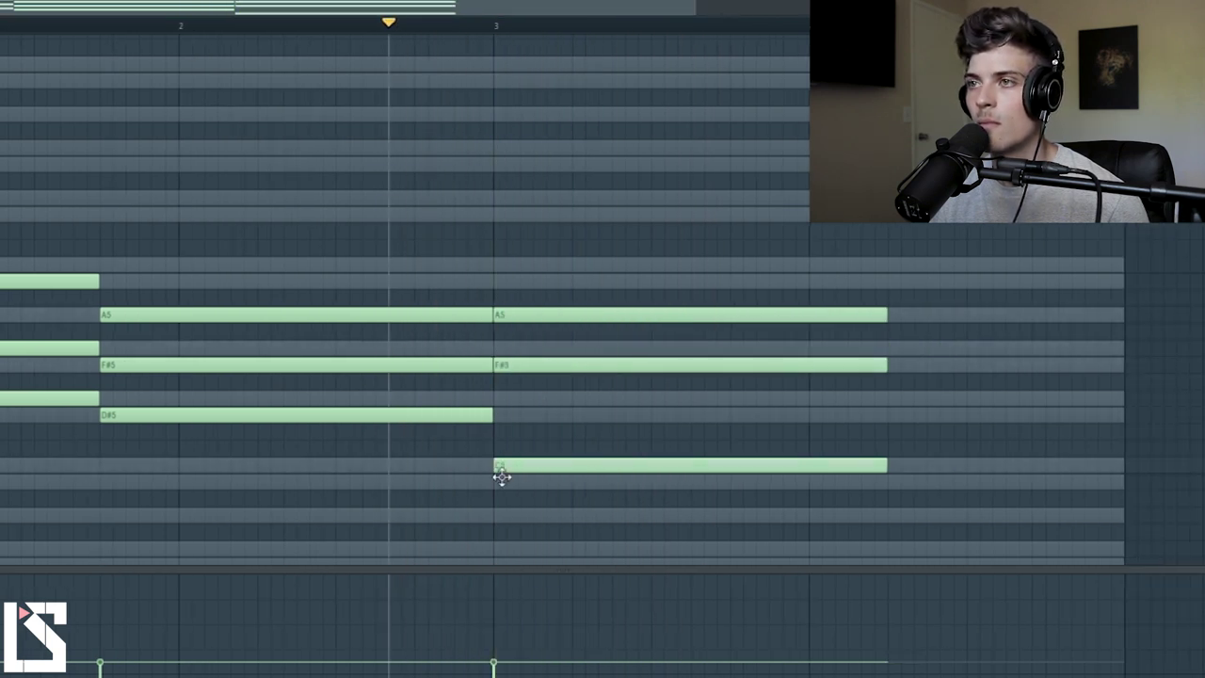
key(space)
key(space)
key(space)
mouse_move(501, 470)
mouse_down()
mouse_move(499, 480)
mouse_move(499, 464)
mouse_up()
key(space)
key(space)
key(space)
Shorten the third chord's notes to three beats.
drag(780, 229, 724, 477)
click(750, 493)
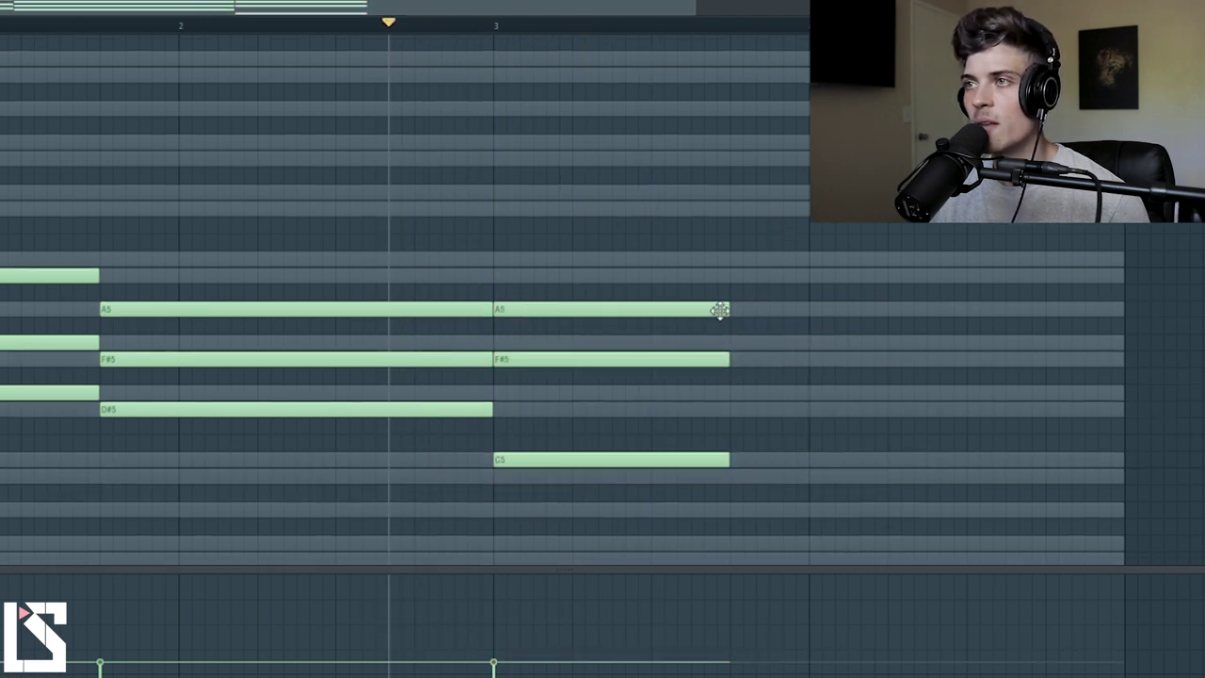
click(734, 394)
right_click(733, 394)
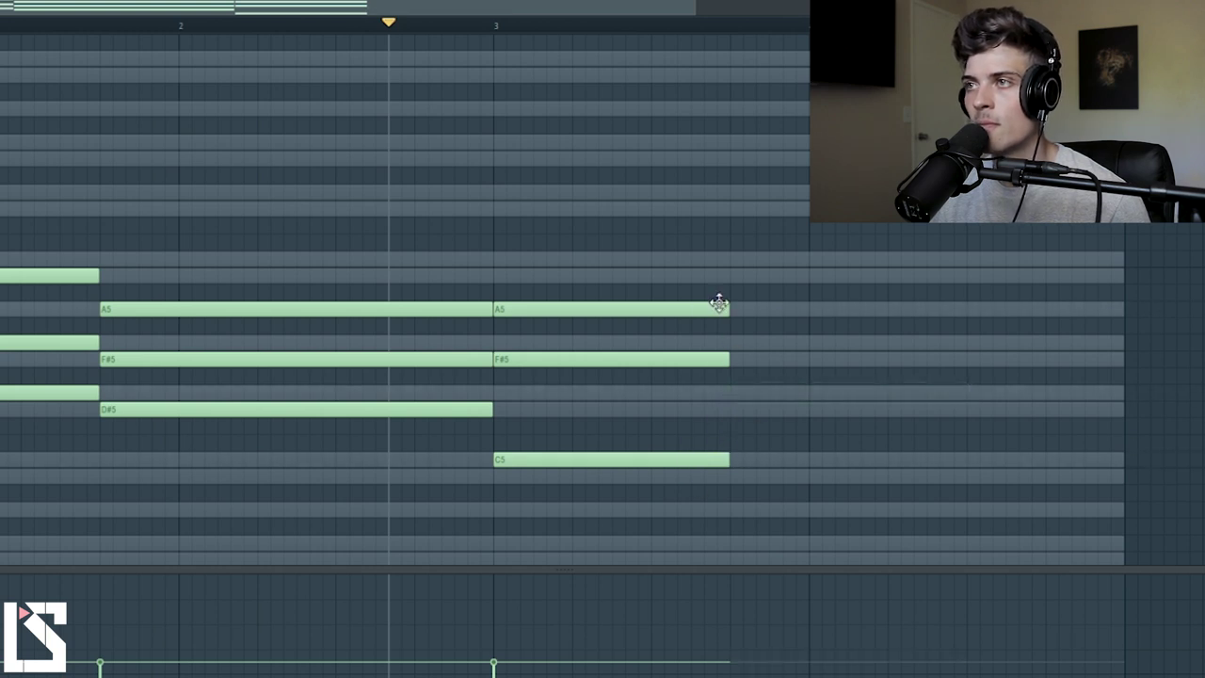
Add a fourth chord of B5, G5 and E5 on beat 4 of bar 3 and extend it to the end of bar 4.
click(732, 274)
click(733, 342)
drag(734, 406, 733, 392)
key(space)
drag(870, 246, 1123, 428)
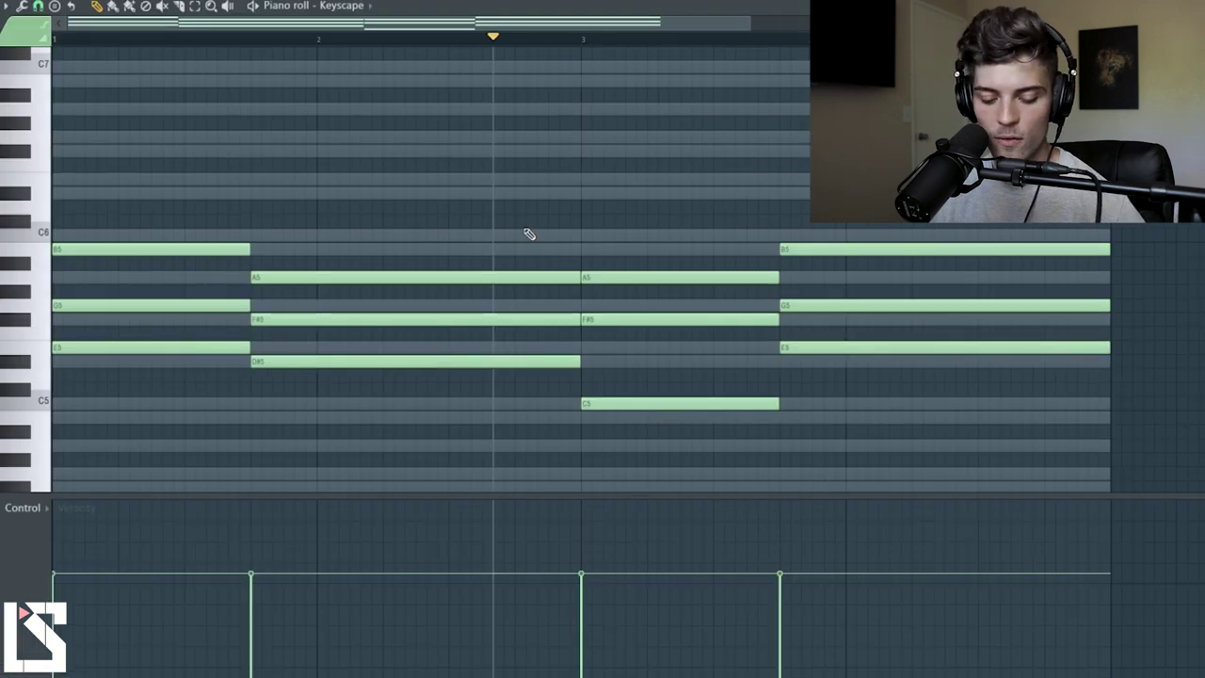
Randomize the velocities of all the chord notes in the Keyscape pattern.
key(ctrl+a)
key(alt+r)
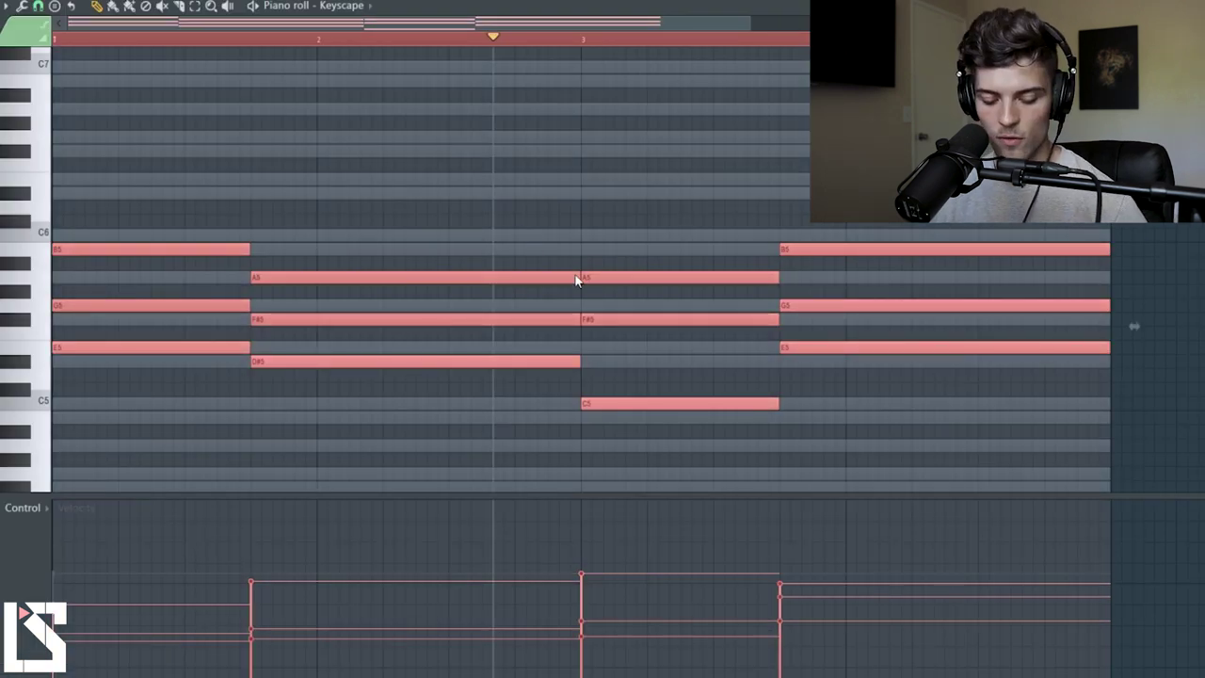
drag(497, 475, 497, 499)
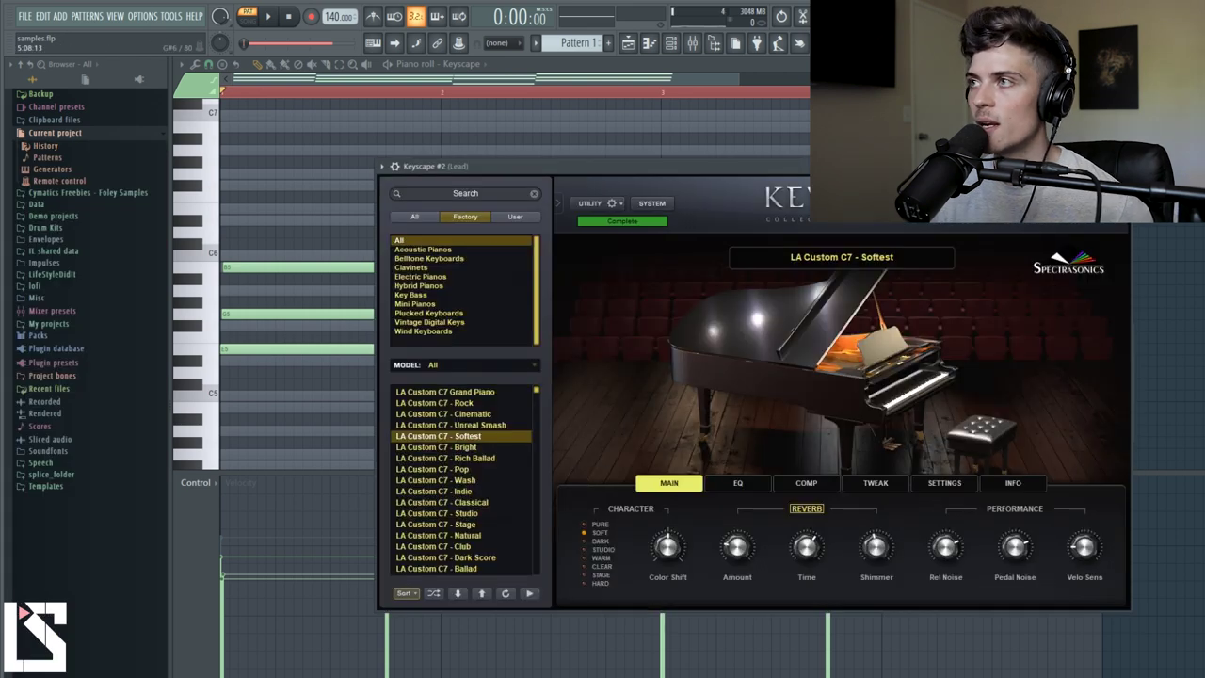
Load Omnisphere's Tory patch from the LifeStyle 1 category and paste the Keyscape chords into the Omnisphere channel.
click(1121, 165)
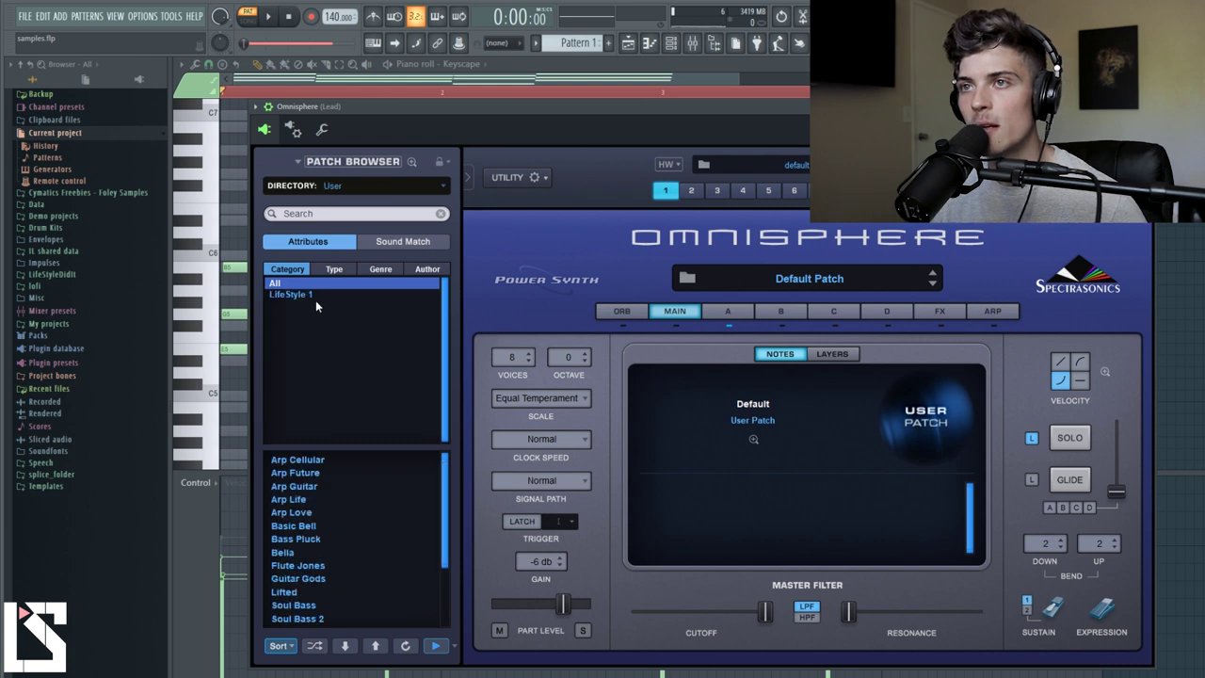
click(286, 297)
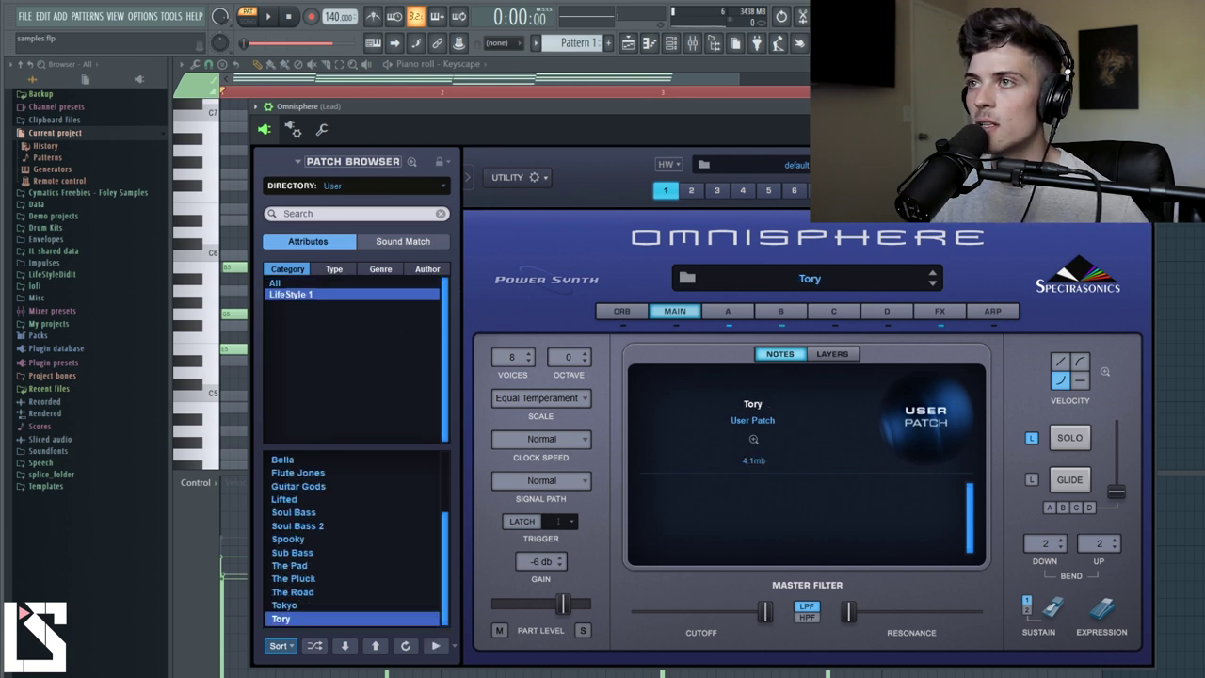
key(Escape)
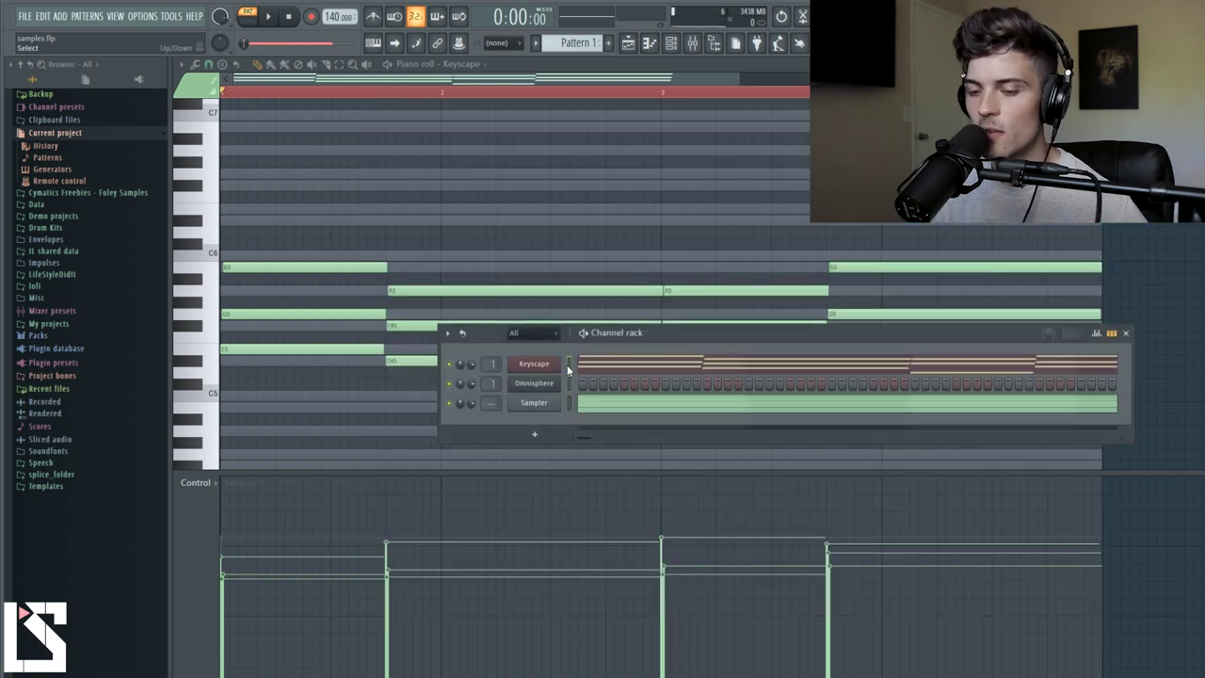
key(ctrl+v)
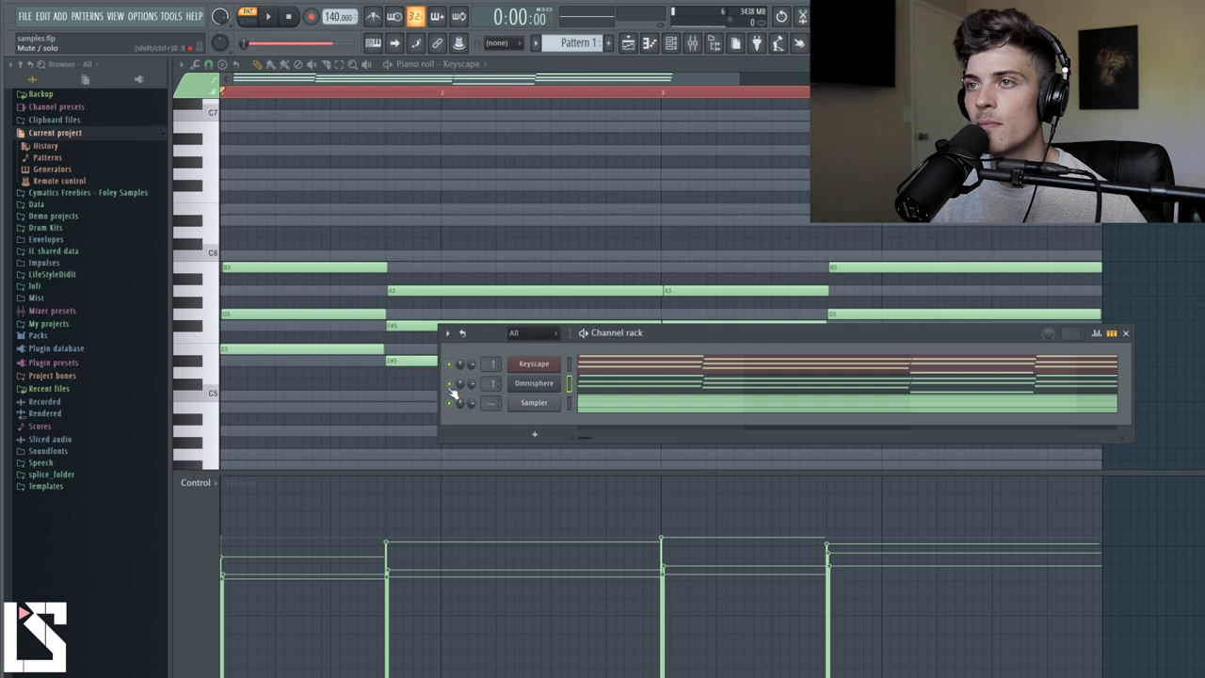
key(space)
Audition The Pad, The Pluck and Bass Pluck in Omnisphere during playback, and load the Bella patch.
click(534, 383)
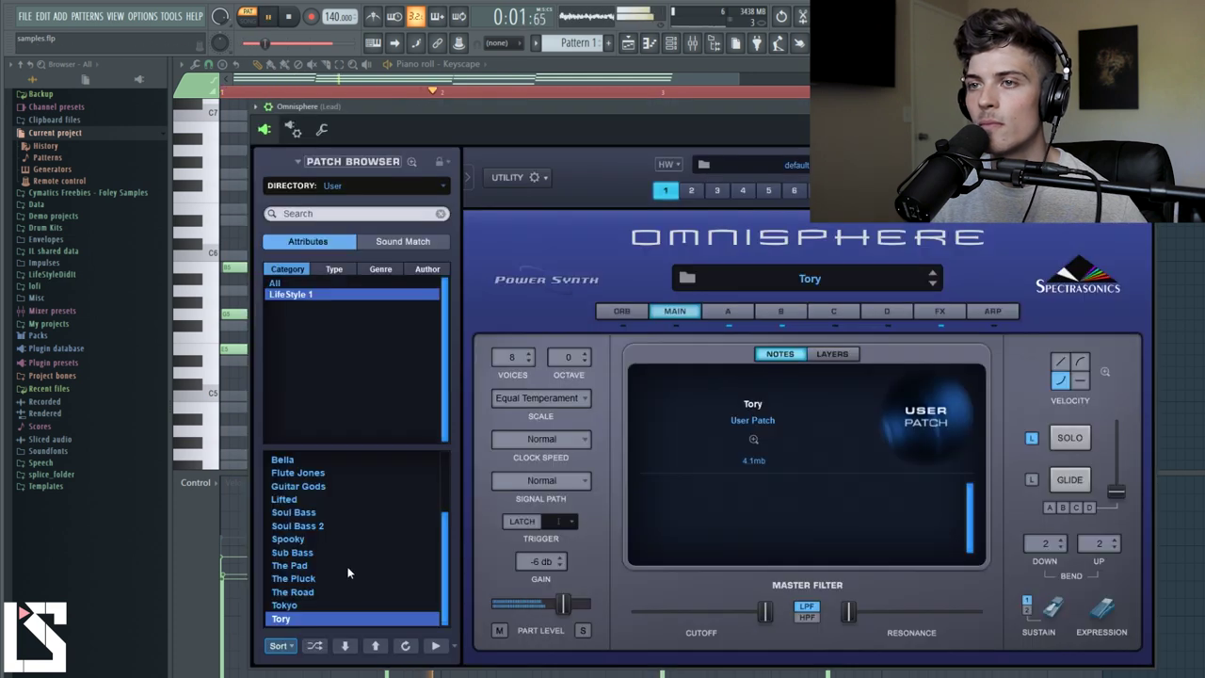
click(313, 566)
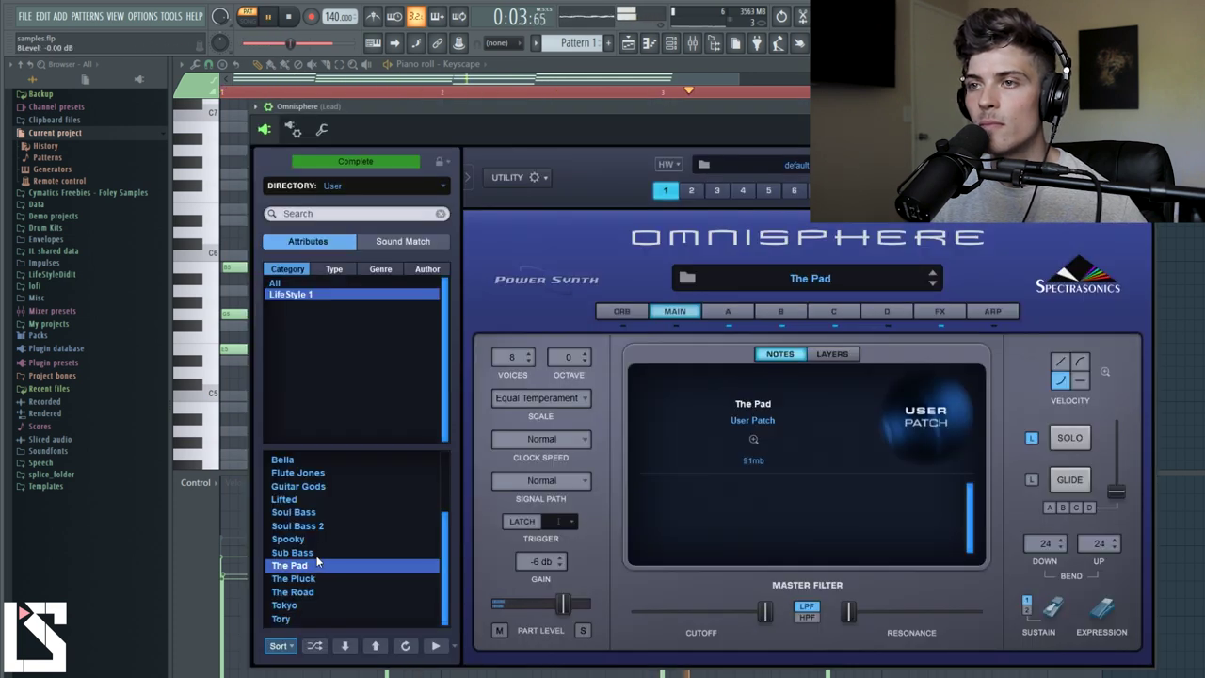
click(311, 578)
scroll(306, 537, up, 2)
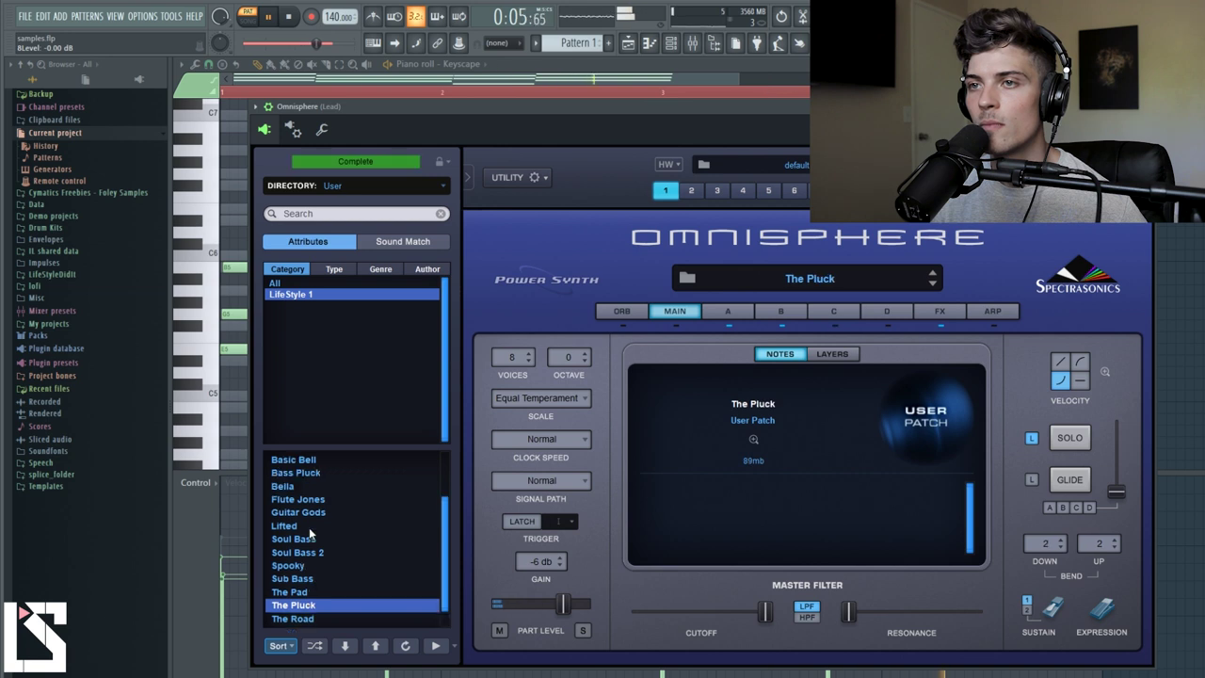
scroll(308, 532, up, 2)
click(310, 539)
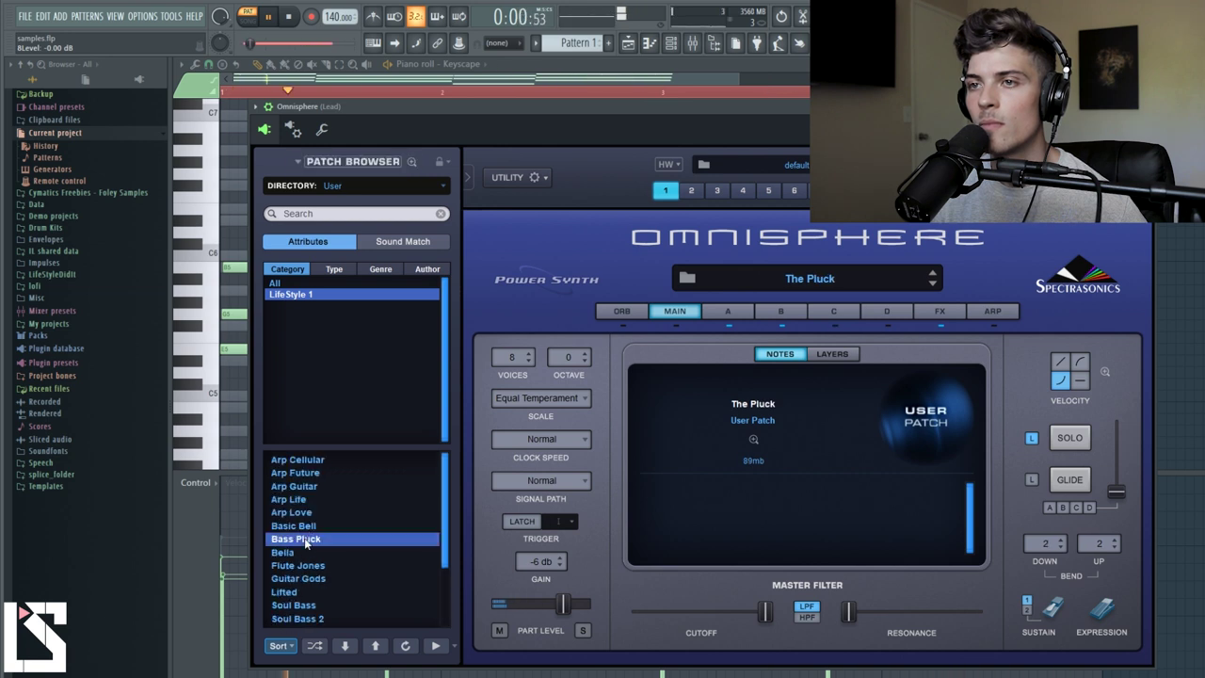
click(303, 550)
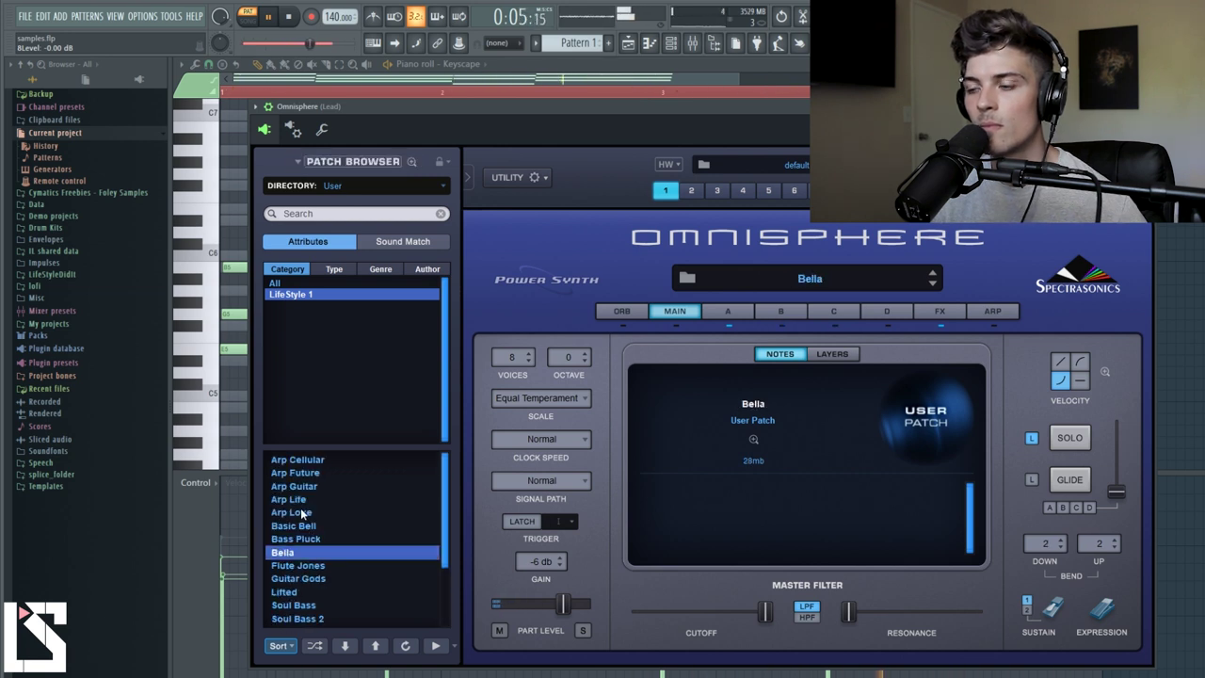
click(1144, 106)
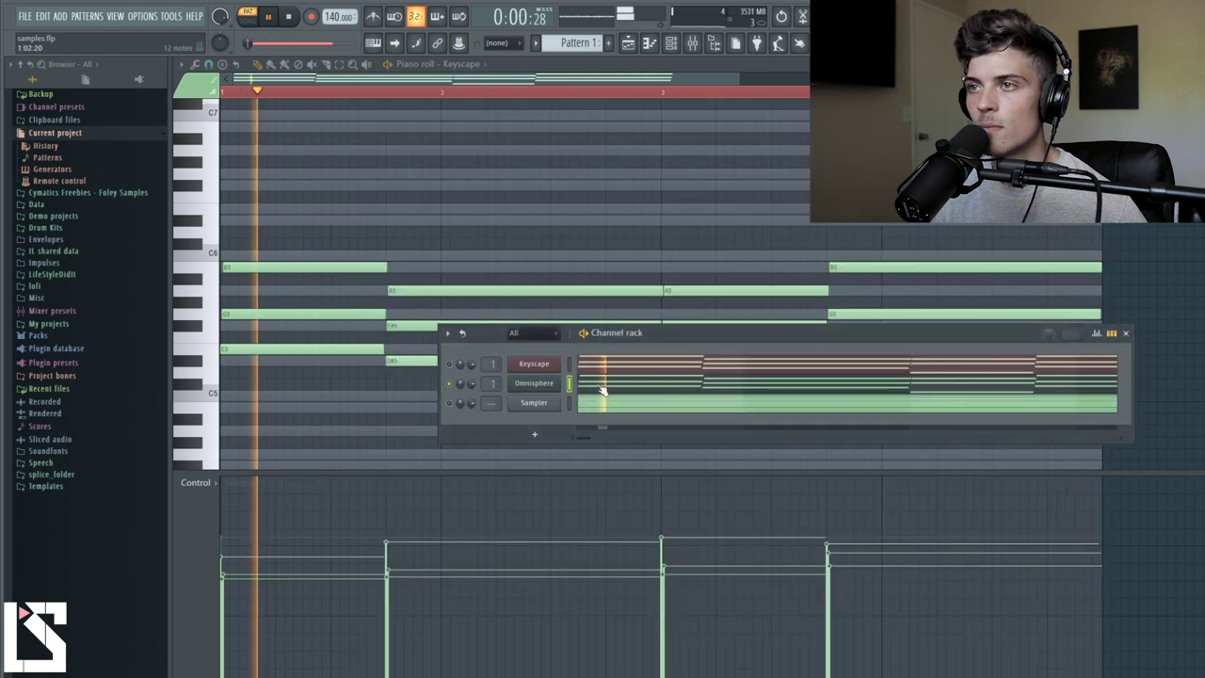
Transpose all the Omnisphere chord notes down one octave and play the pattern.
key(space)
click(605, 391)
key(ctrl+a)
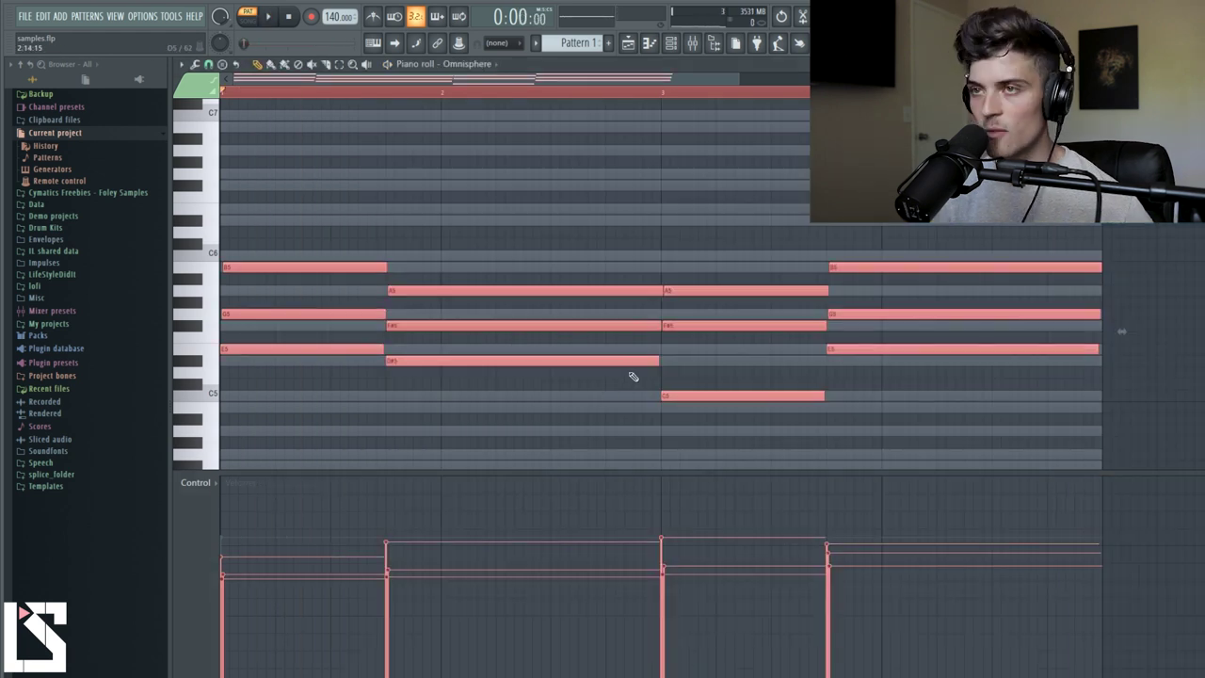
key(ctrl+Down)
key(space)
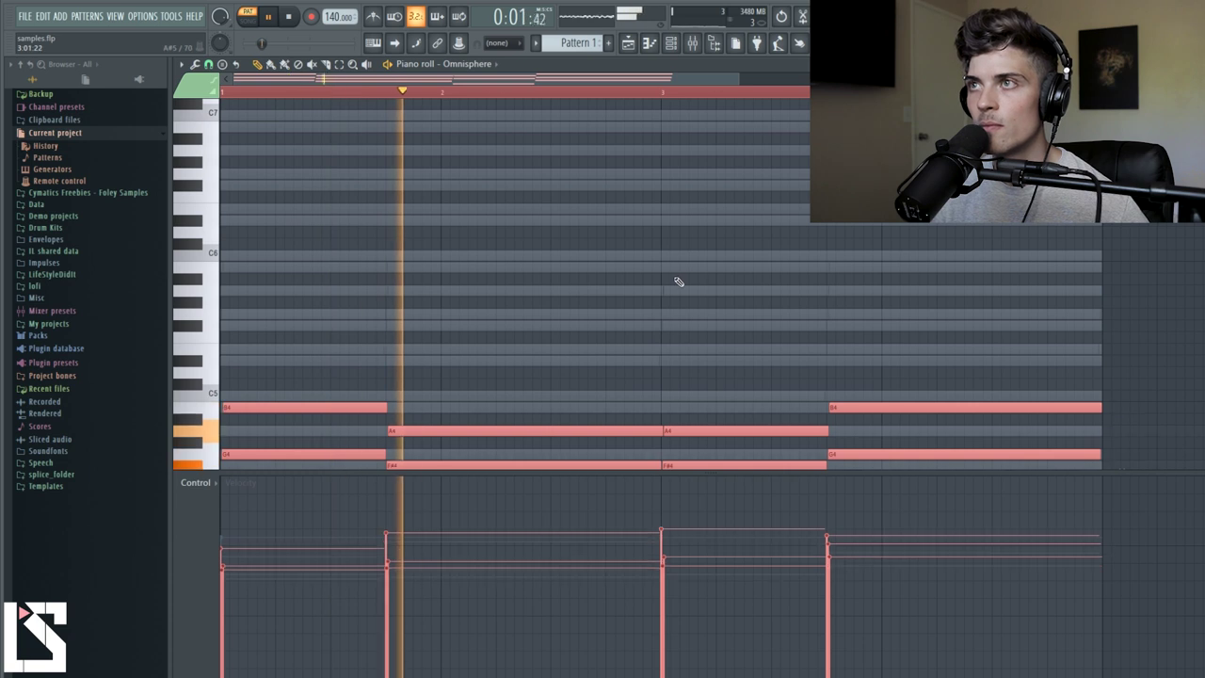
Load the Arp Life patch in the second Omnisphere instance.
key(F6)
key(space)
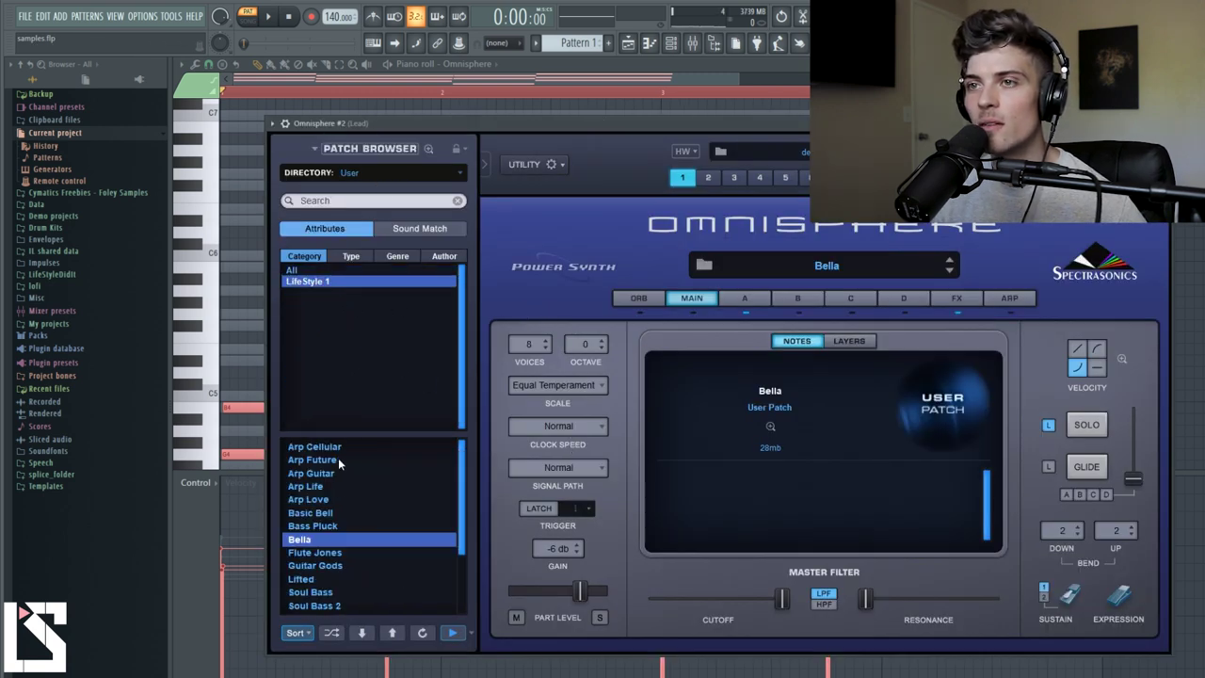
click(320, 486)
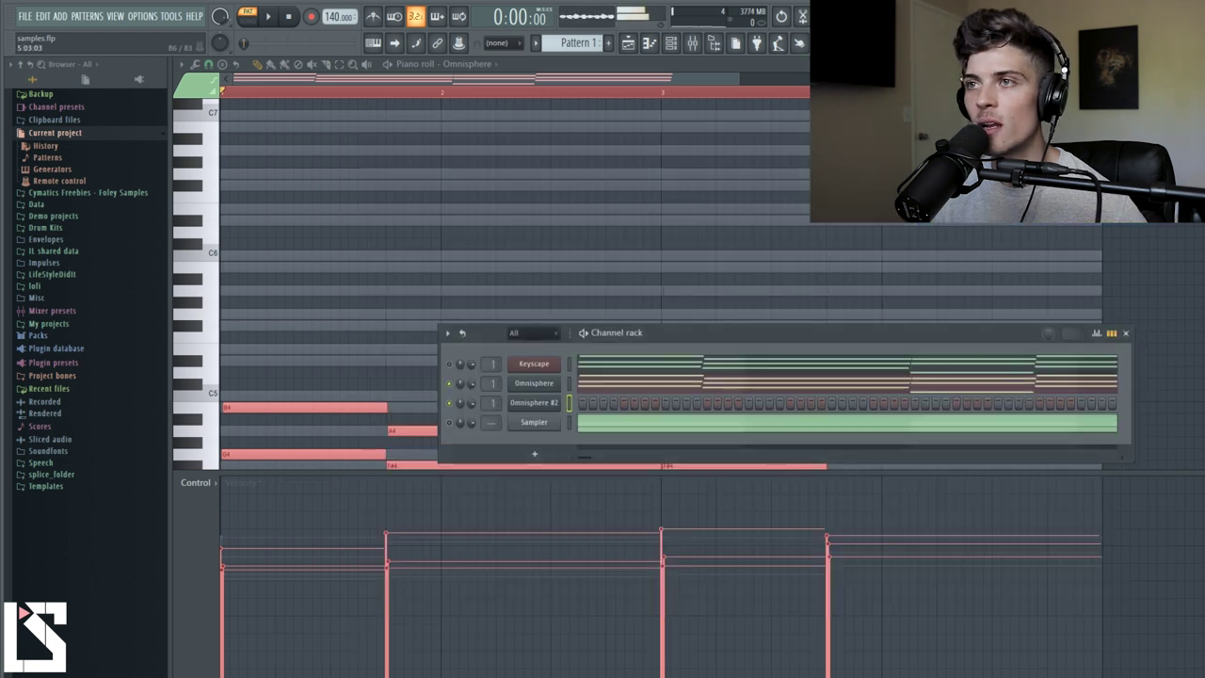
click(533, 403)
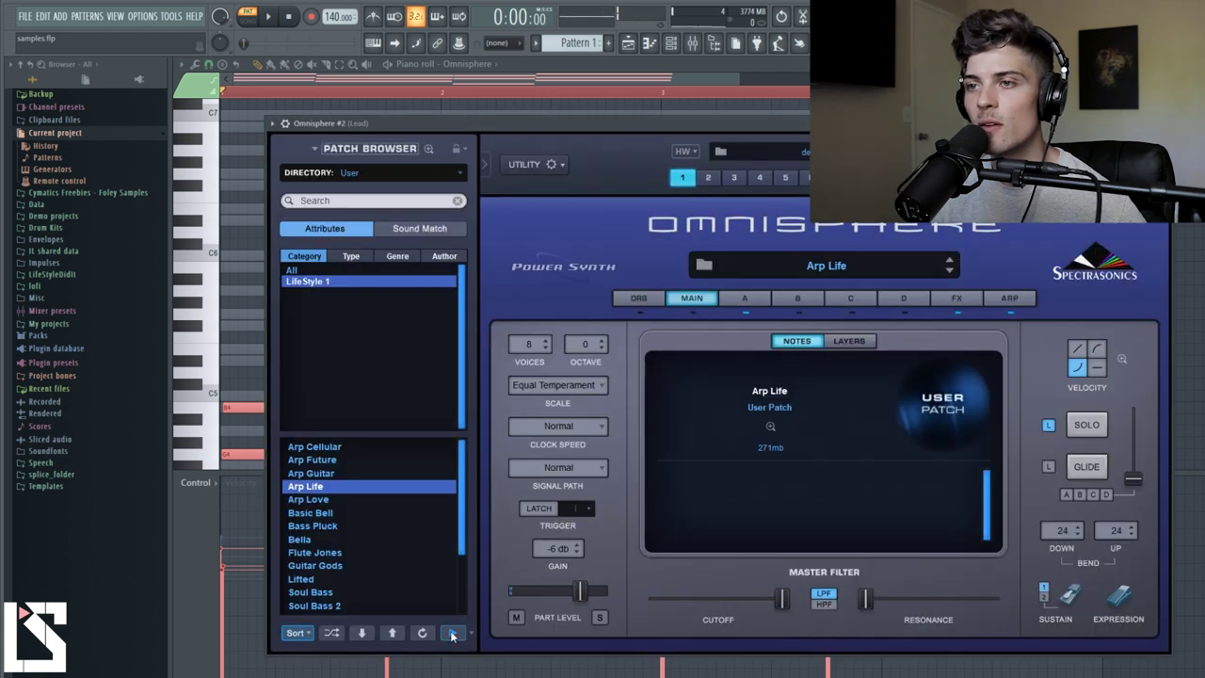
Load the Bass Pluck patch in the second Omnisphere instance and play the pattern.
click(309, 527)
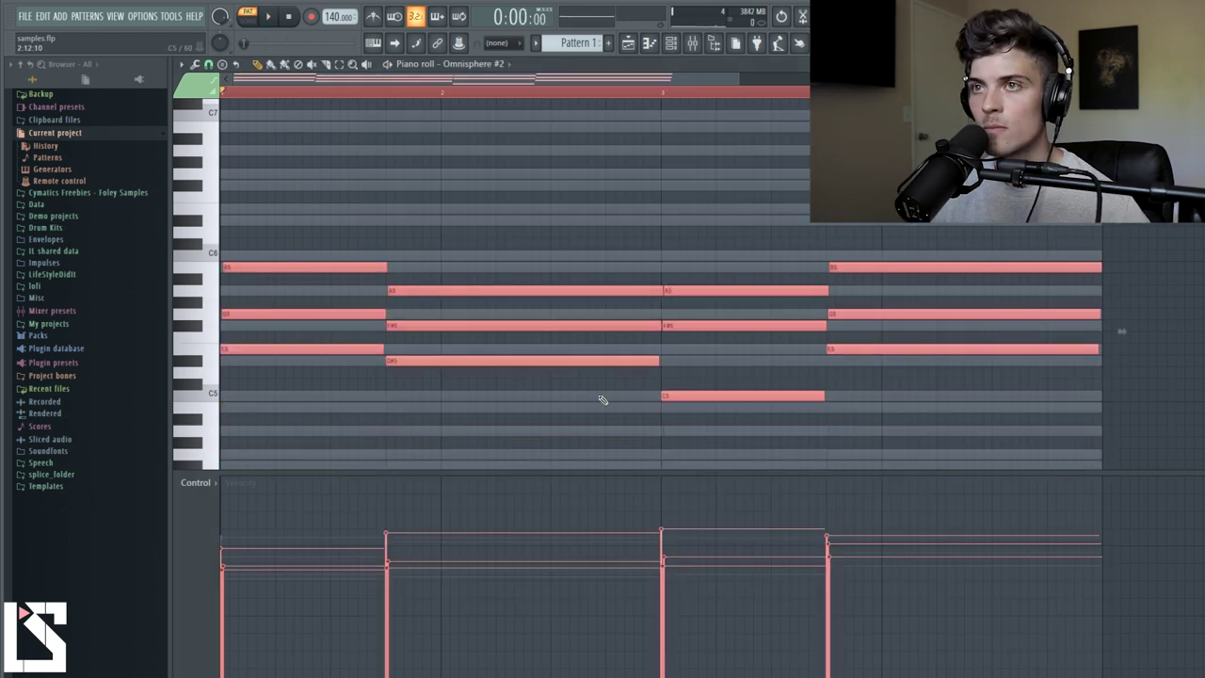
key(space)
scroll(546, 328, up, 2)
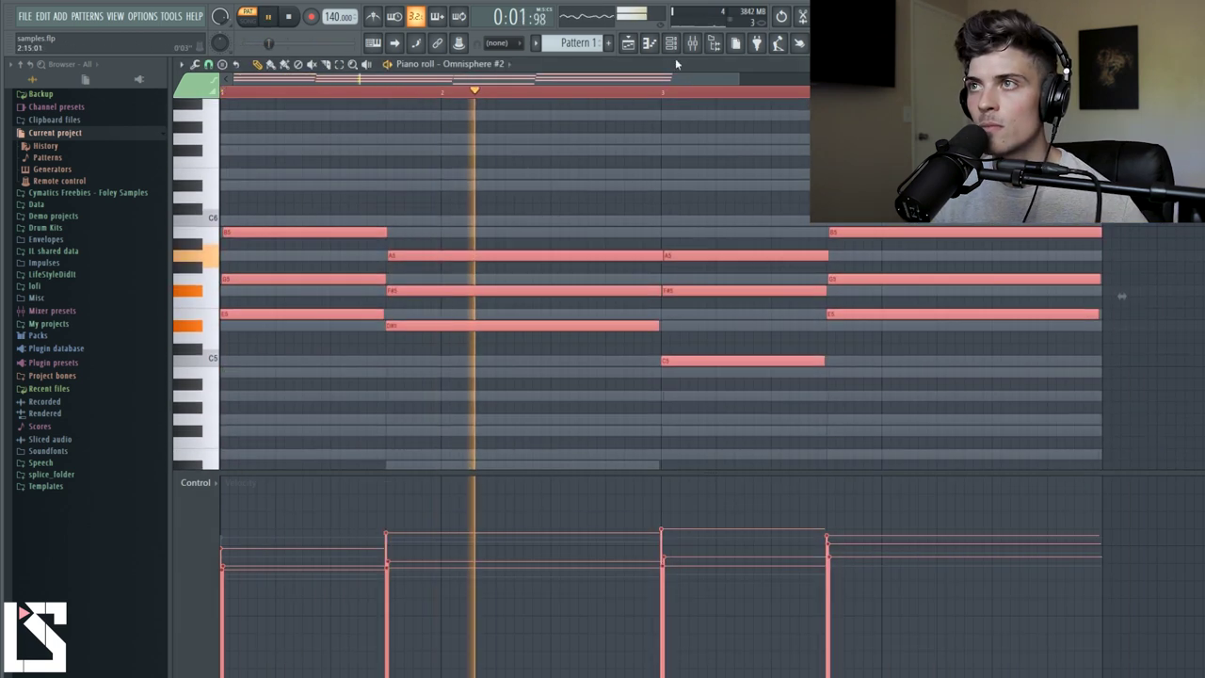
Unmute the first Omnisphere channel and lower the volume of the Omnisphere #2 channel during playback.
click(672, 44)
click(449, 383)
drag(473, 403, 473, 414)
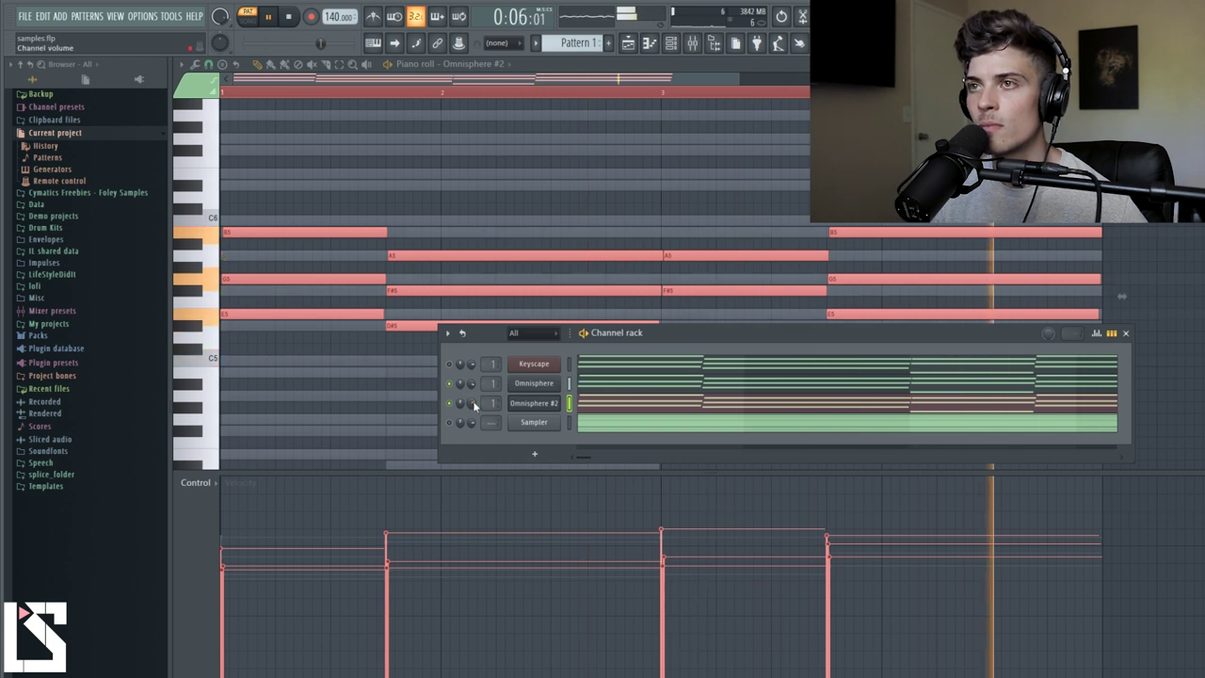
Transpose all the Omnisphere #2 chord notes up one octave.
click(462, 145)
key(ctrl+a)
key(ctrl+Up)
scroll(503, 288, up, 6)
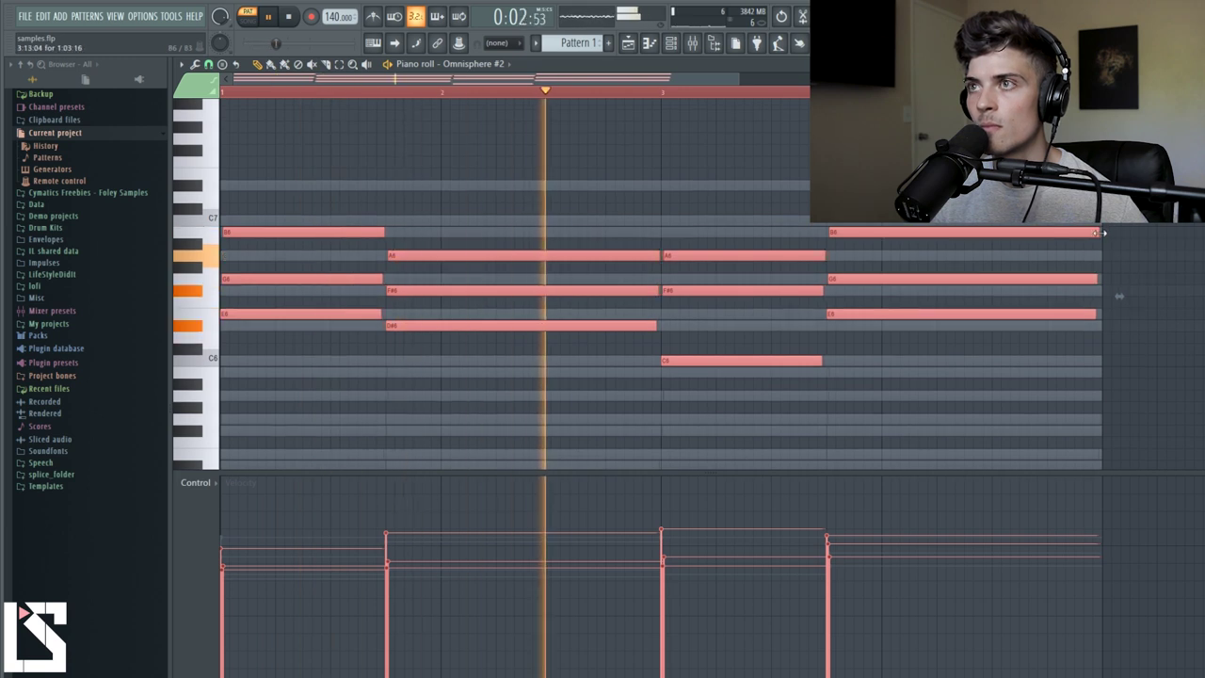
Unmute the Keyscape channel and play the pattern with Keyscape and both Omnisphere layers together.
click(671, 43)
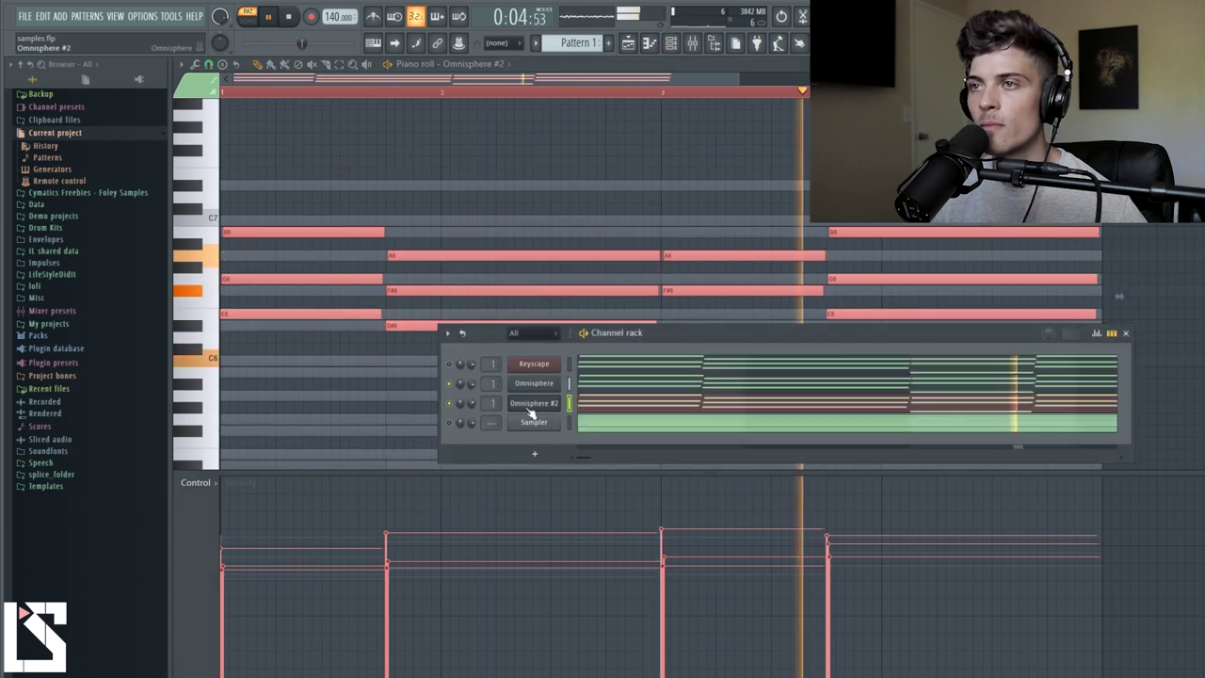
key(space)
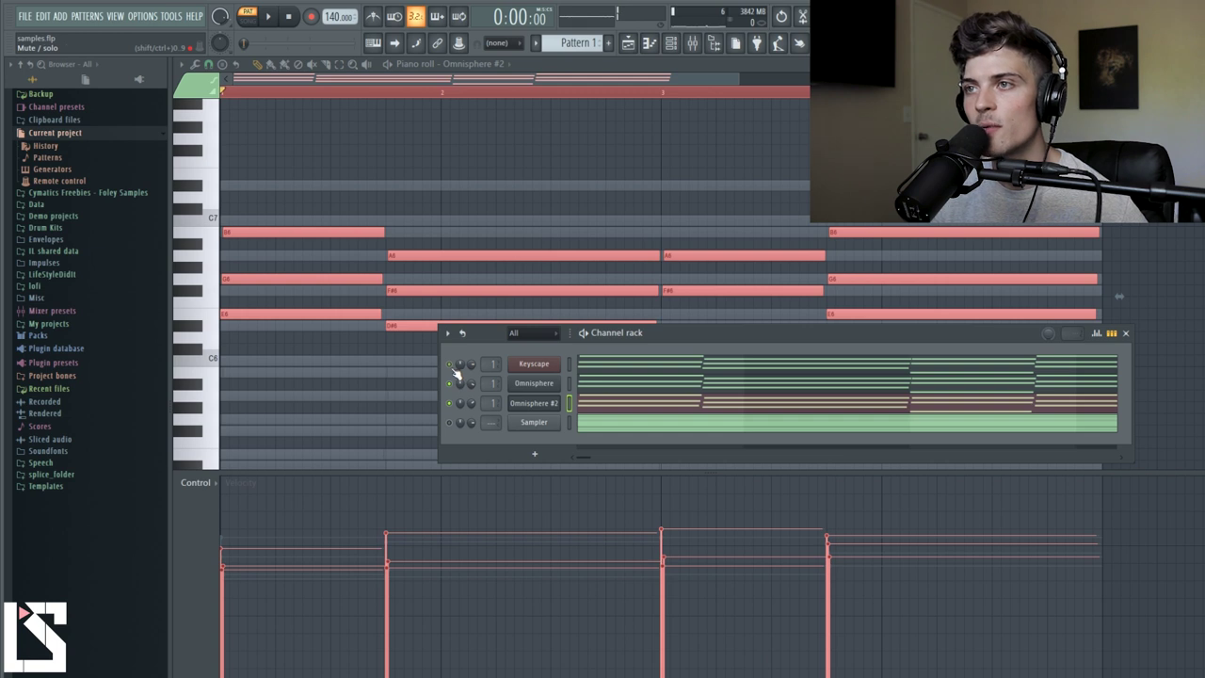
key(space)
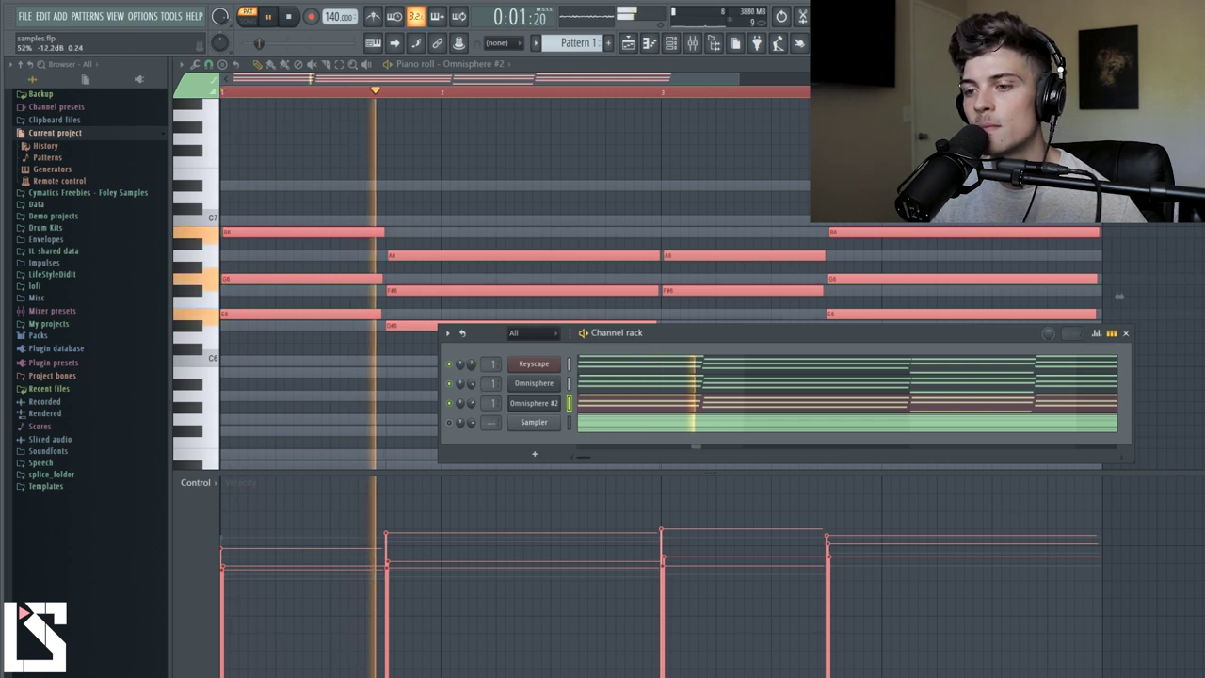
key(space)
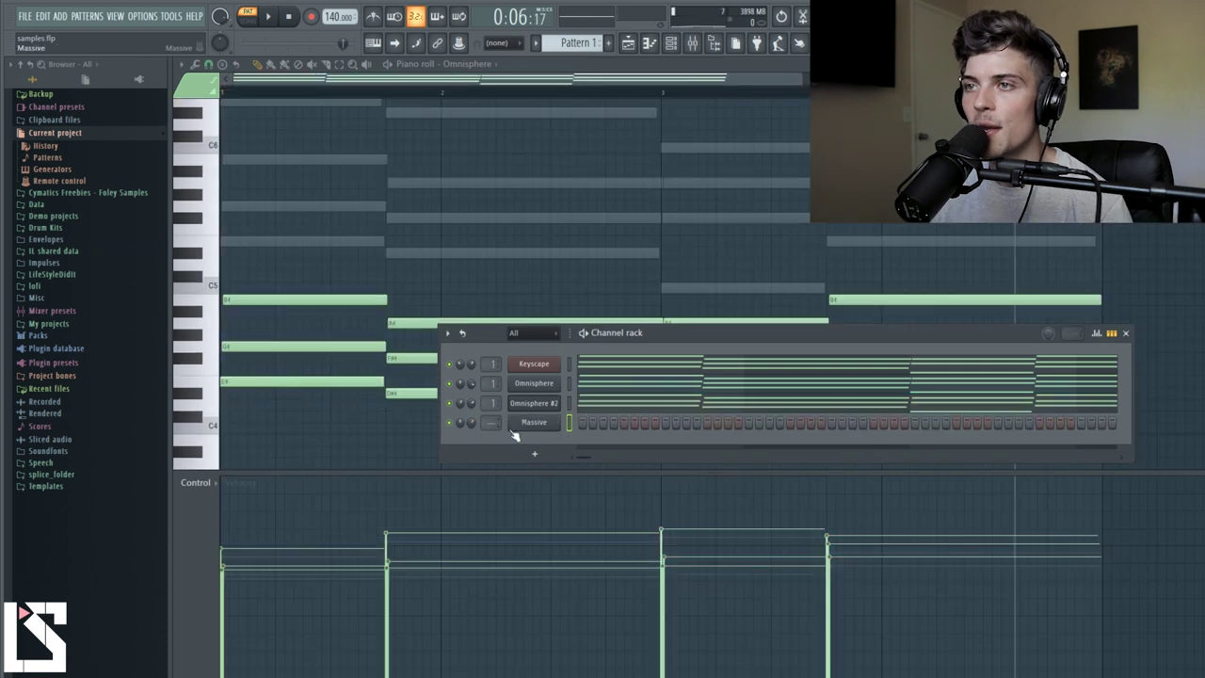
Draw an E5 note about half a bar long at the start of Massive's piano roll and raise its velocity.
key(F7)
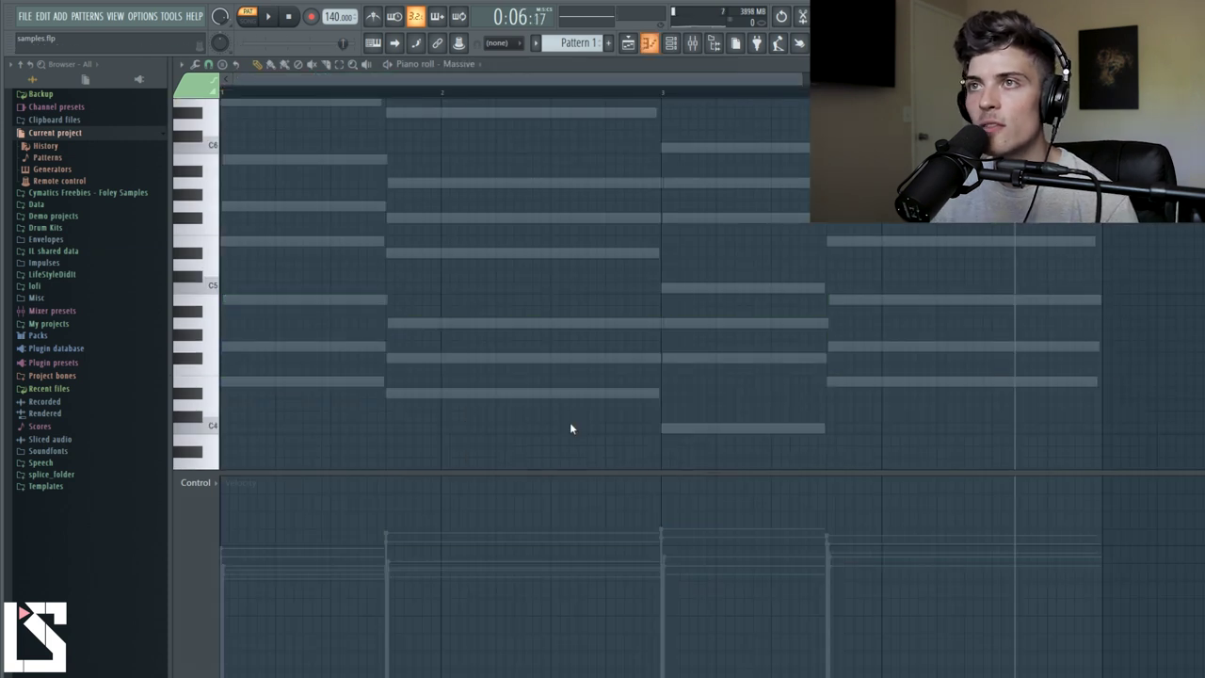
scroll(403, 79, down, 1)
scroll(402, 257, up, 1)
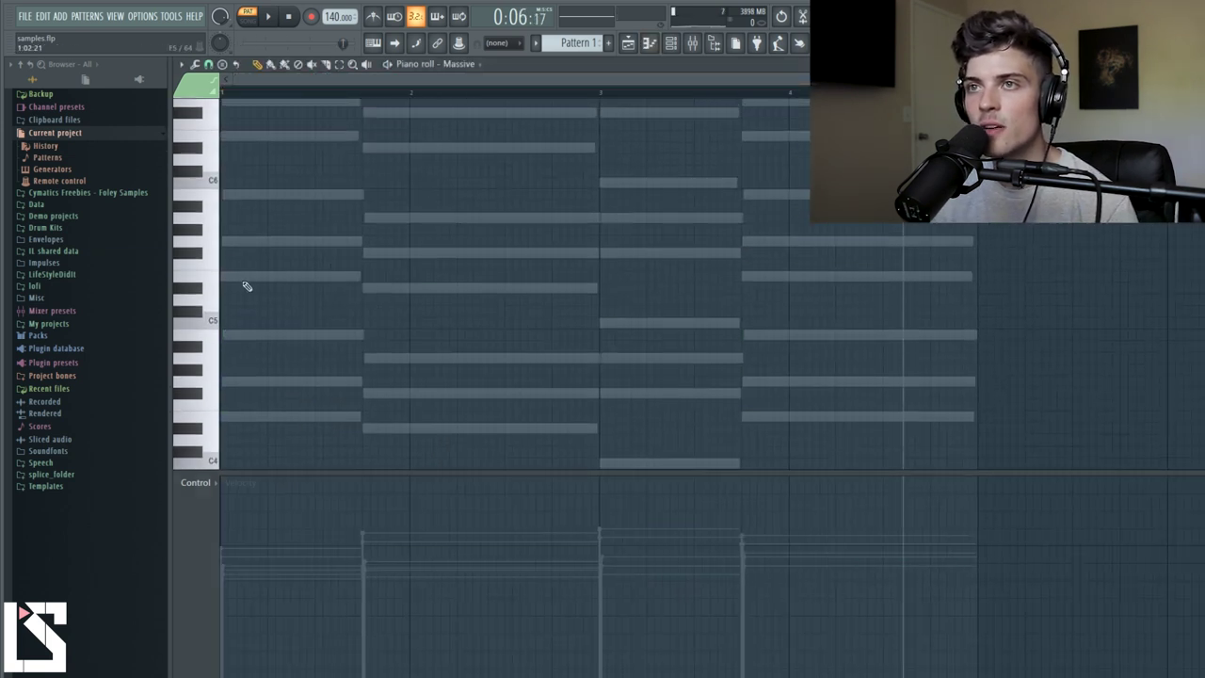
click(223, 277)
drag(243, 554, 243, 524)
drag(452, 276, 321, 295)
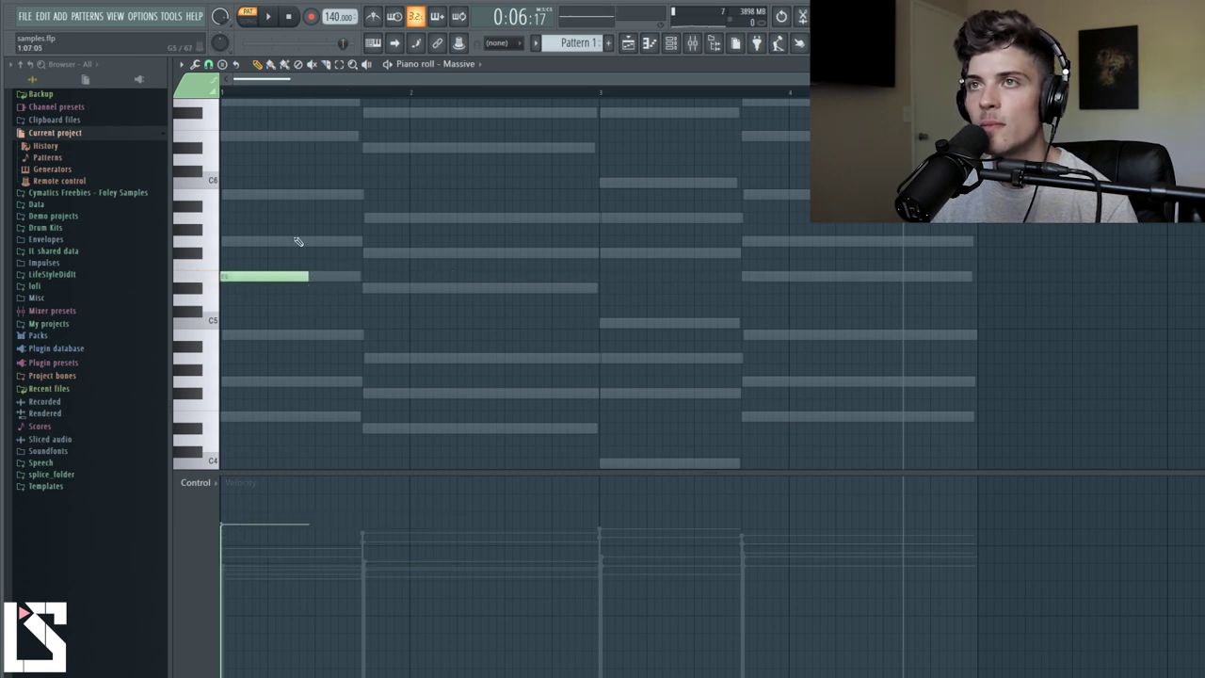
drag(262, 93, 222, 92)
key(space)
key(space)
drag(306, 277, 314, 279)
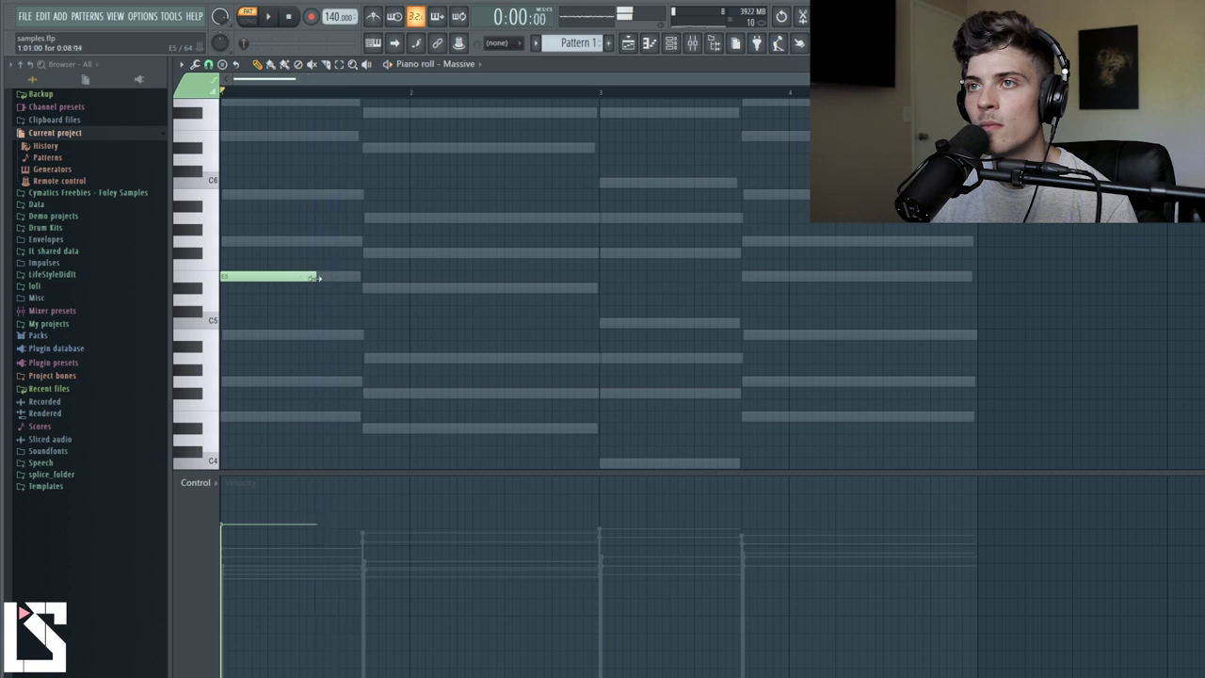
Add half-bar Massive melody notes on A5 midway through bar 1 and on F#5 at bar 2, and play the pattern.
click(317, 242)
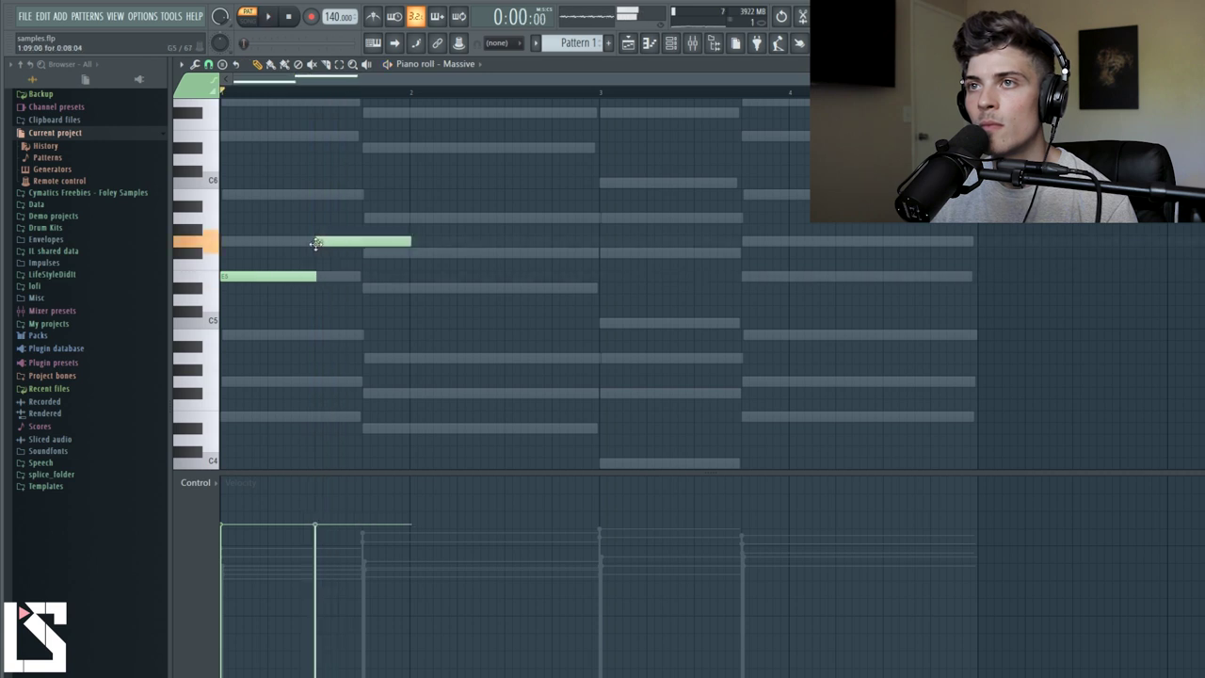
drag(315, 243, 314, 220)
key(space)
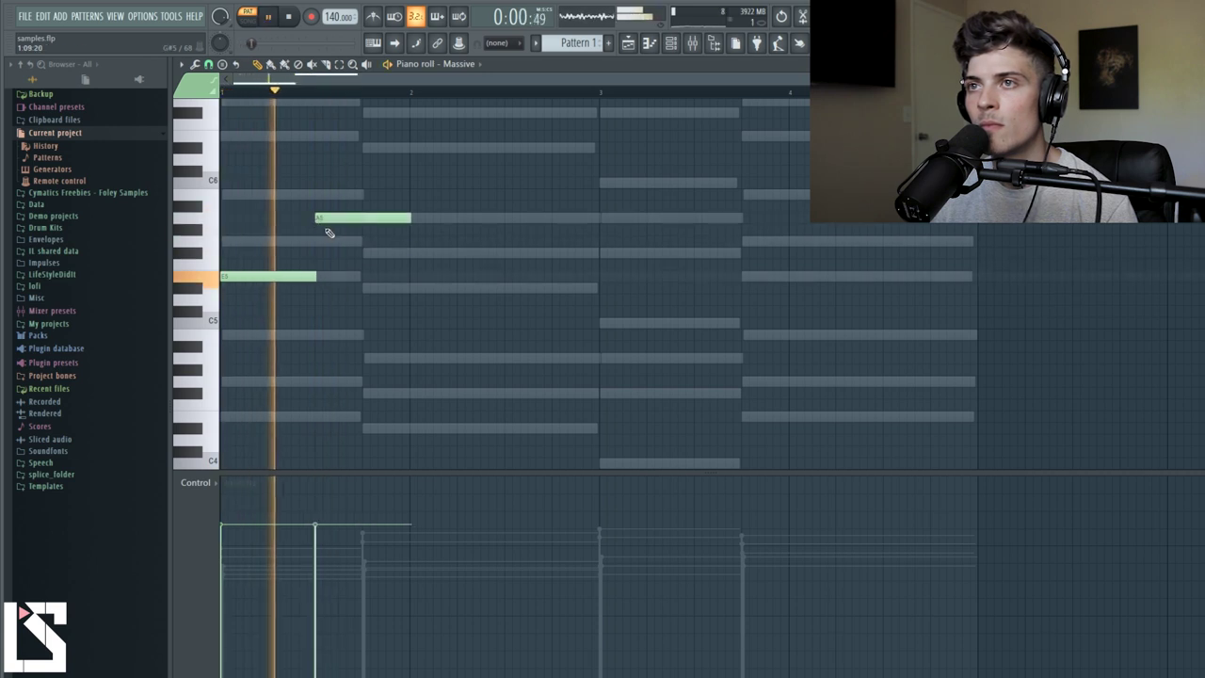
key(space)
click(407, 254)
drag(408, 254, 410, 255)
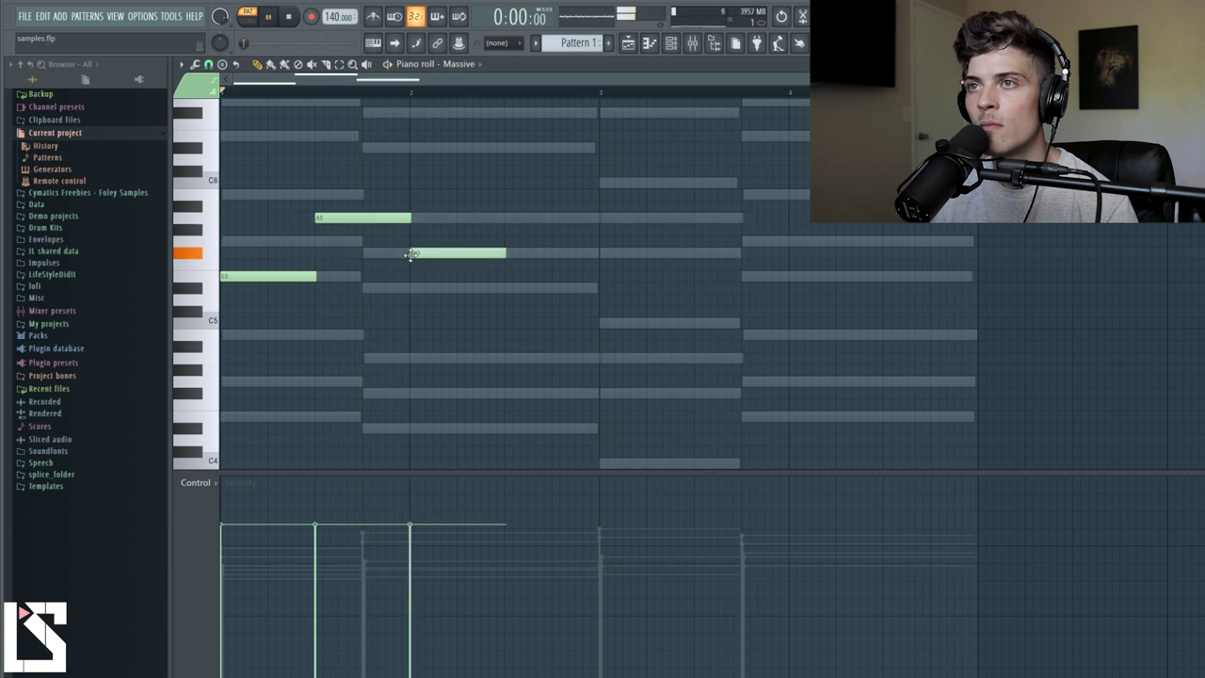
key(space)
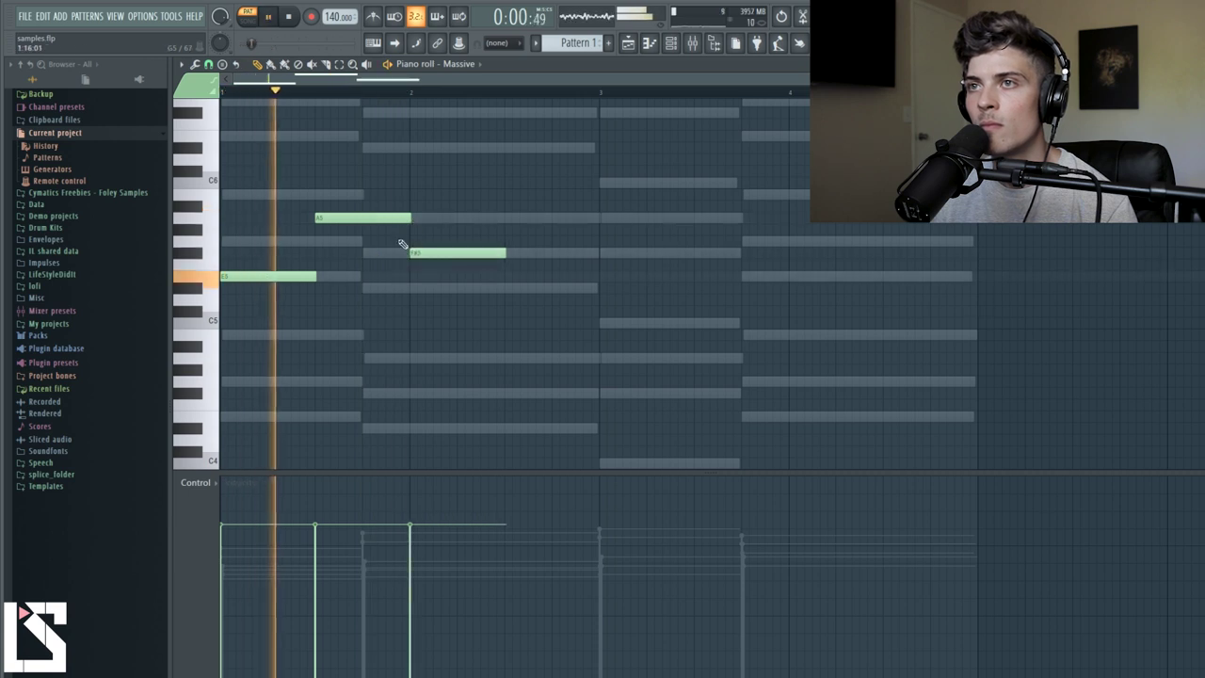
click(511, 288)
key(space)
right_click(515, 290)
Continue the Massive melody with half-bar notes: G5 midway through bar 2, C6 at bar 3 and A5 midway through bar 3.
click(494, 254)
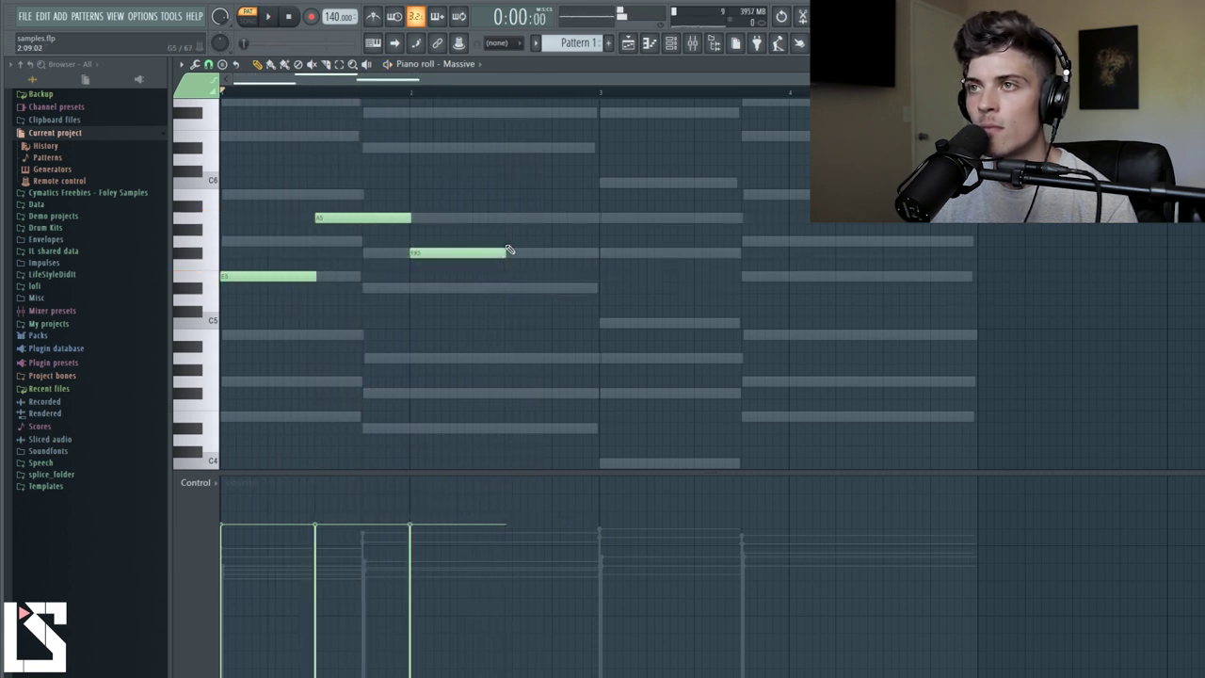
click(510, 241)
key(space)
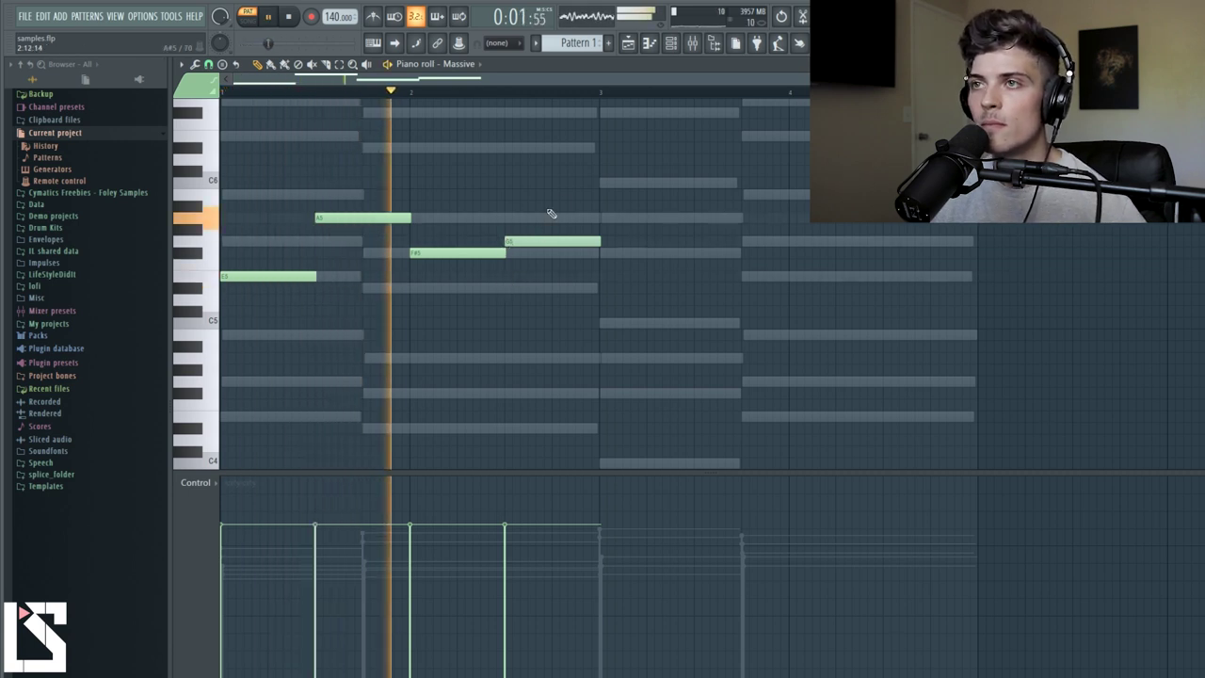
click(604, 183)
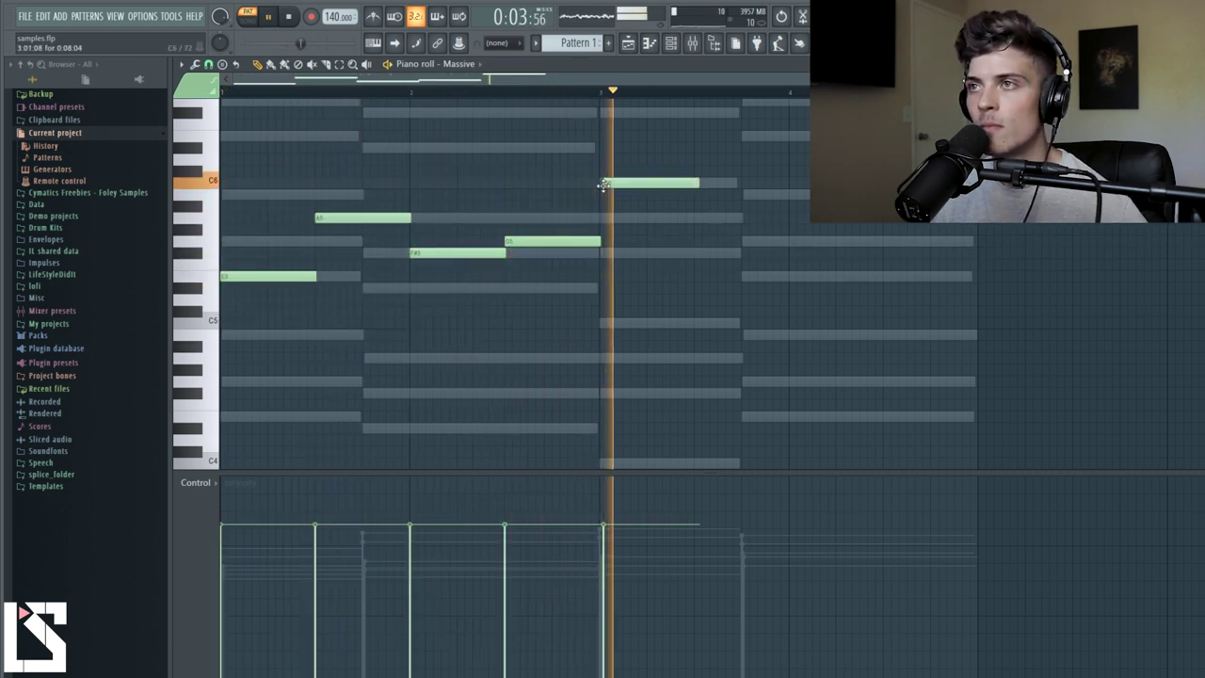
key(space)
click(701, 217)
key(space)
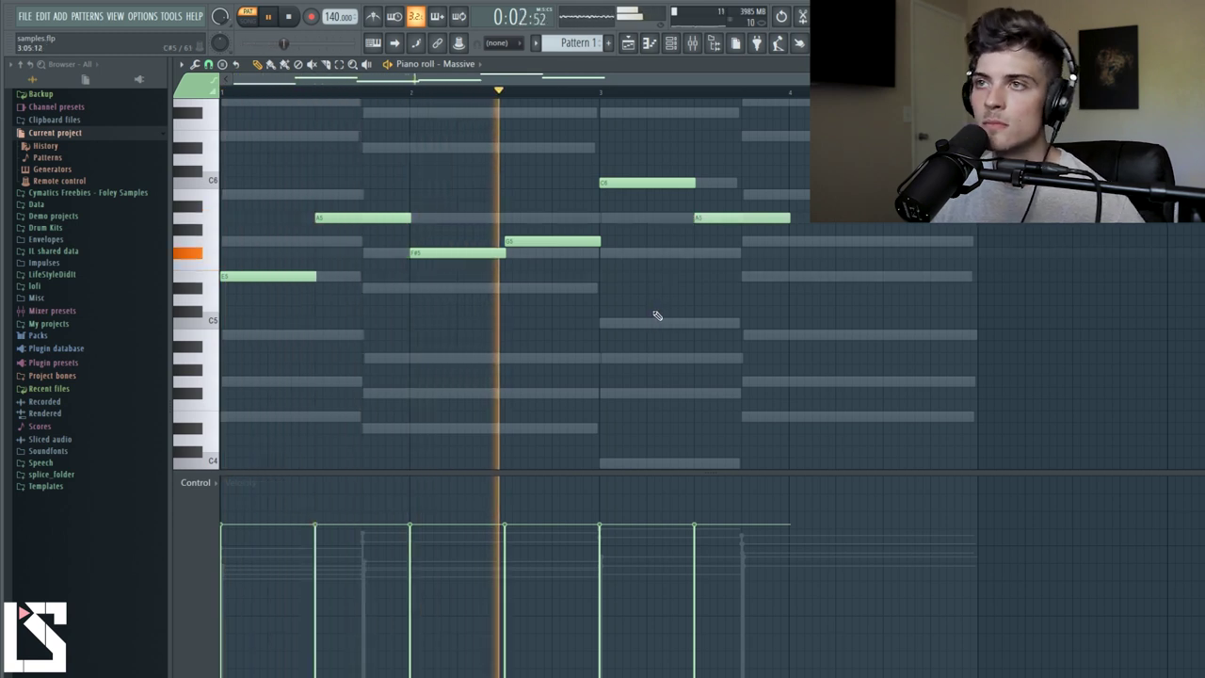
Finish the Massive melody with B5 at bar 4 and G5 midway through that bar, and play the whole pattern.
key(space)
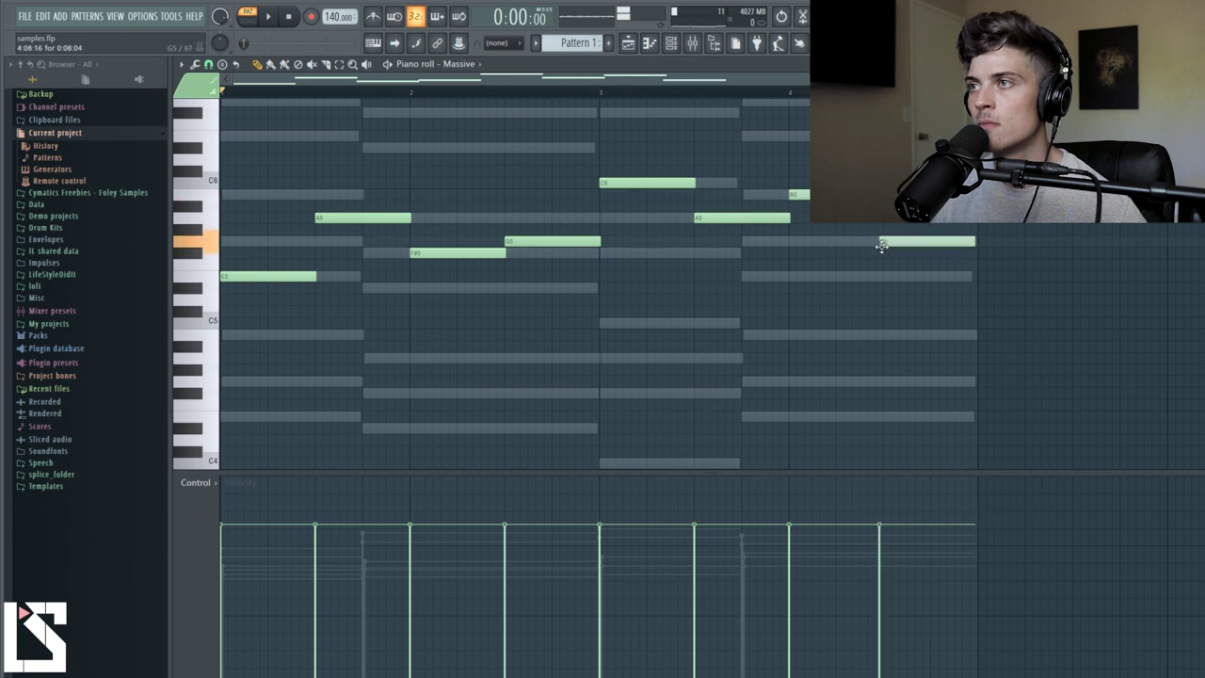
drag(882, 246, 887, 245)
key(space)
click(990, 241)
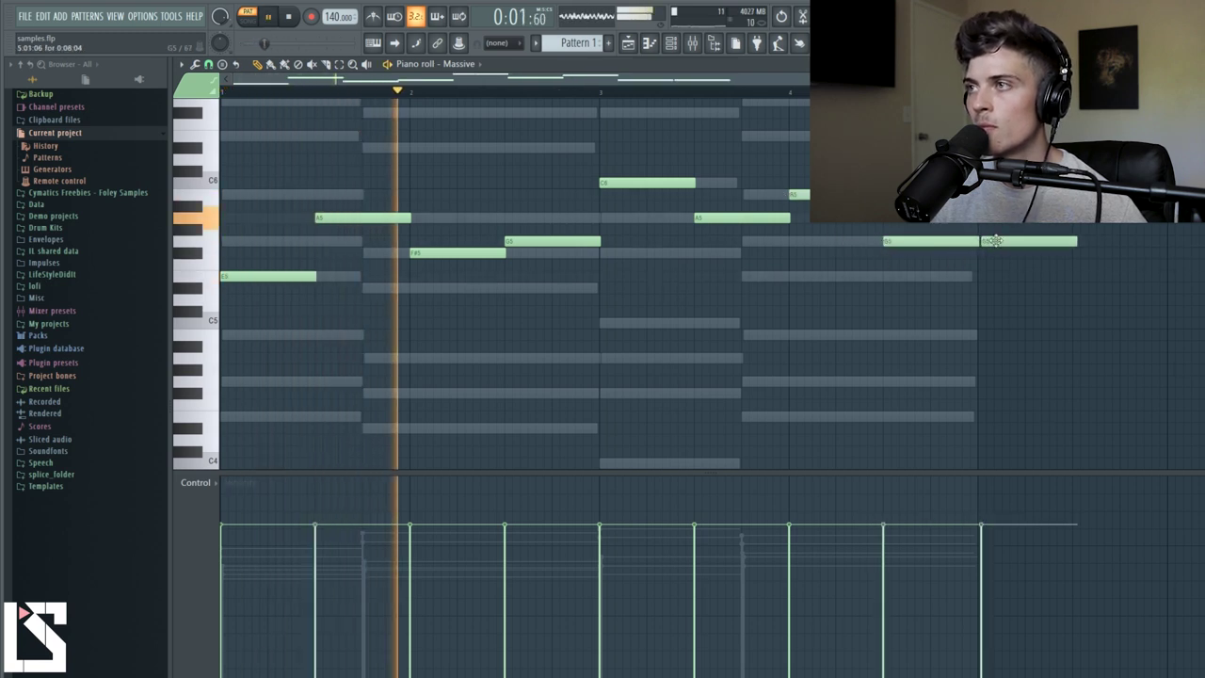
right_click(995, 241)
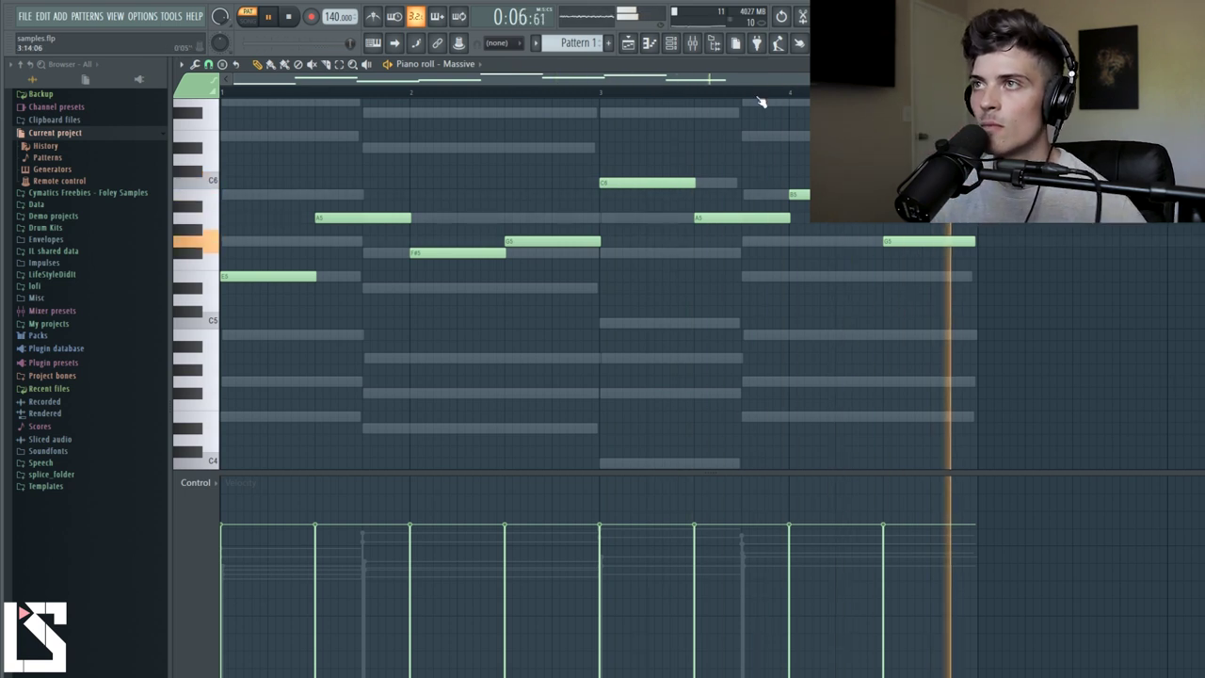
Load Edison into the second effect slot of the Master mixer track.
click(692, 42)
key(space)
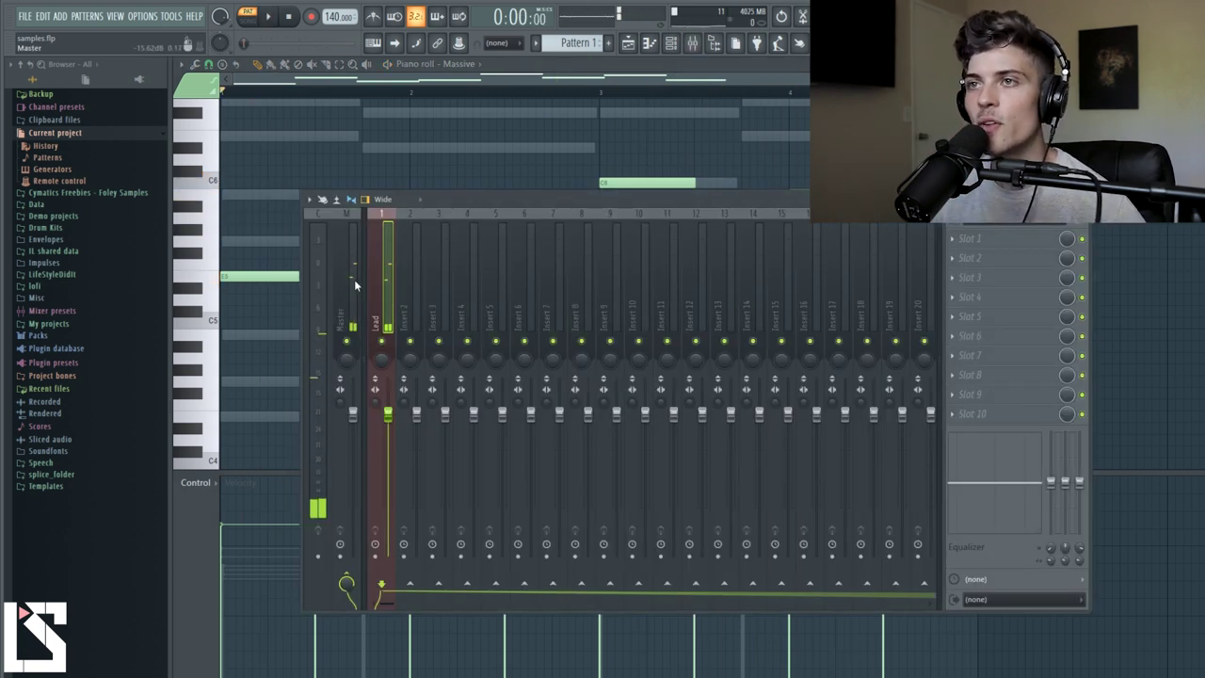
click(354, 279)
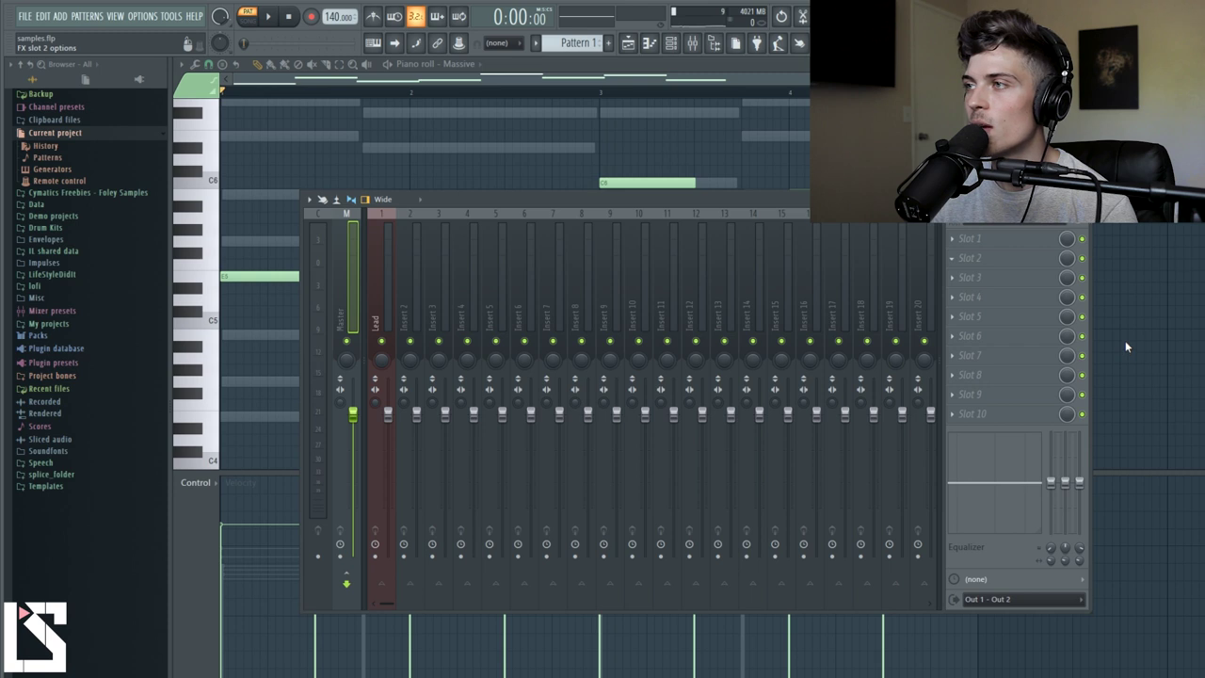
key(ctrl+e)
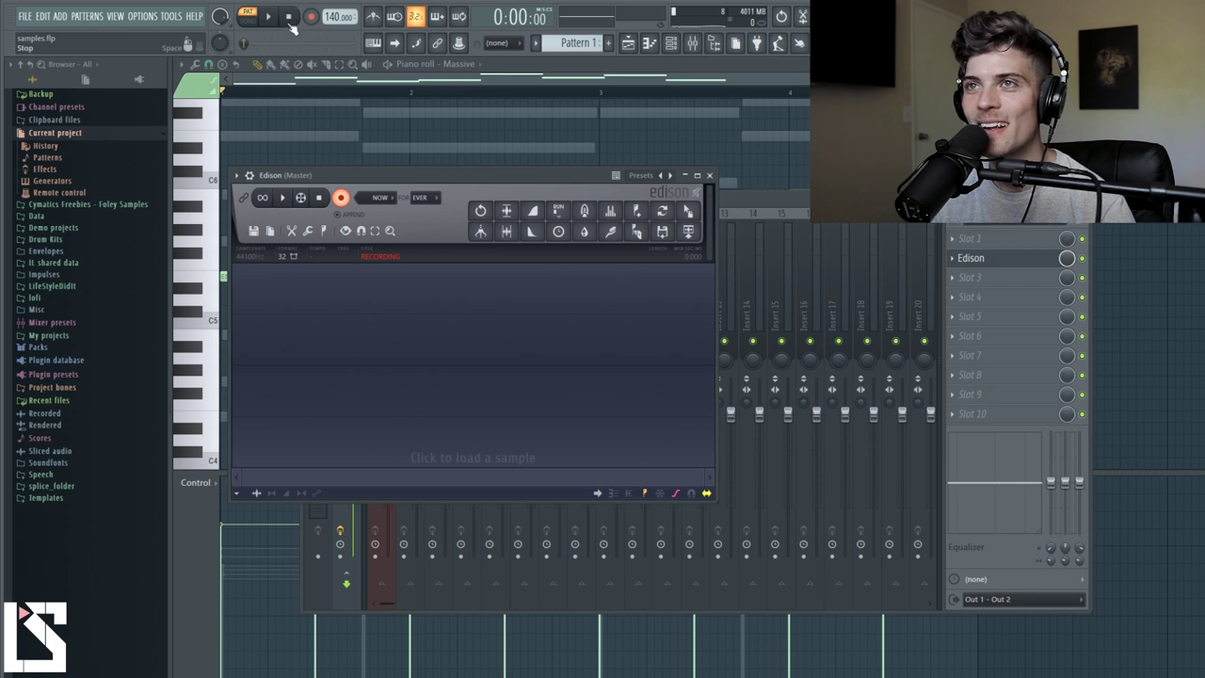
Record the playing pattern into Edison and play back the recording.
key(space)
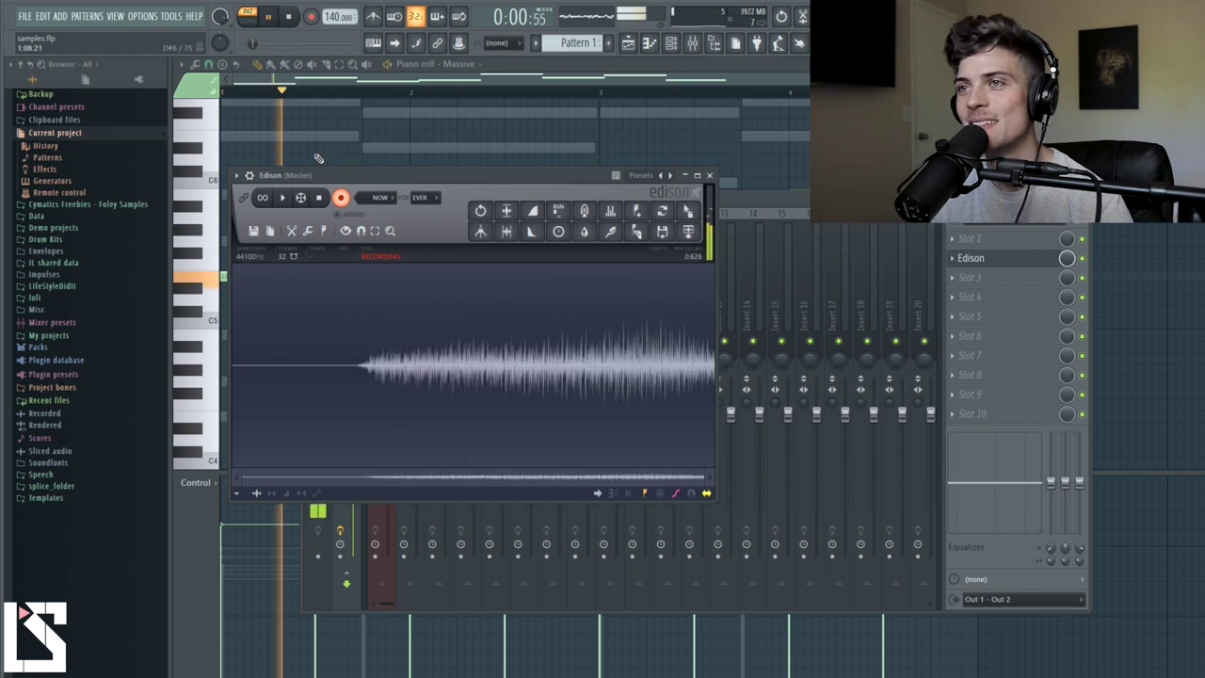
click(298, 25)
click(532, 334)
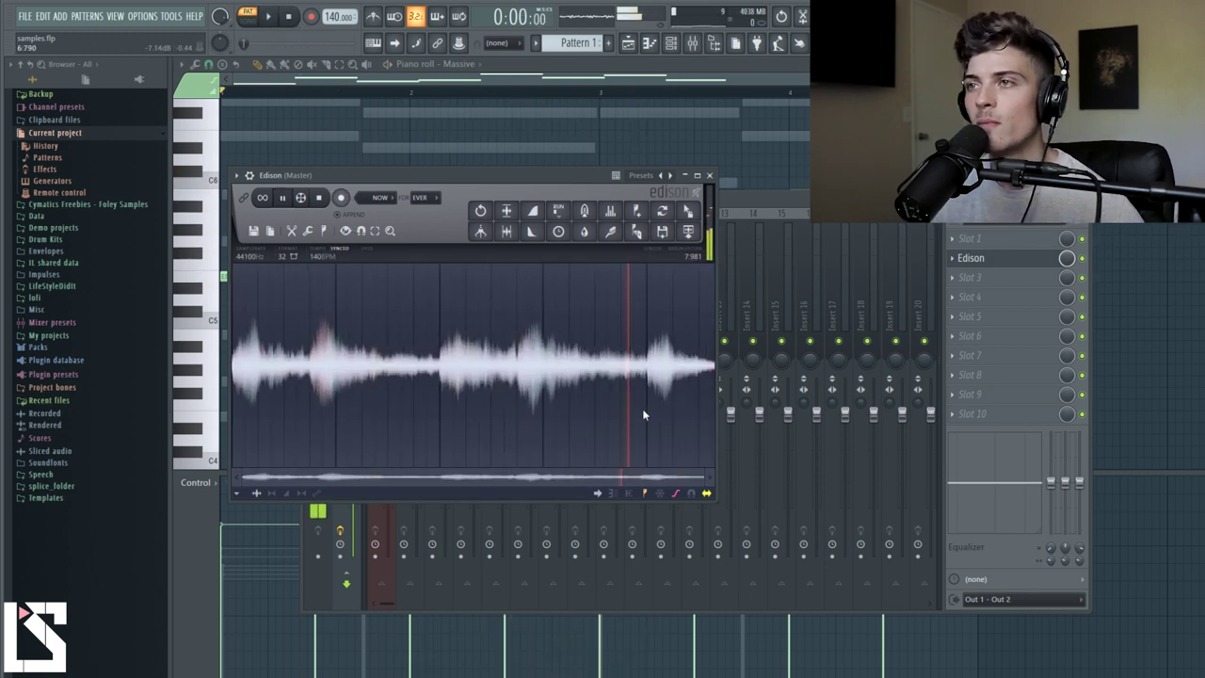
key(space)
Trim the Edison recording's tail after 6.857 s and place the sample at the start of playlist Track 1.
scroll(645, 414, up, 8)
drag(703, 414, 519, 414)
scroll(519, 414, up, 5)
drag(594, 414, 616, 414)
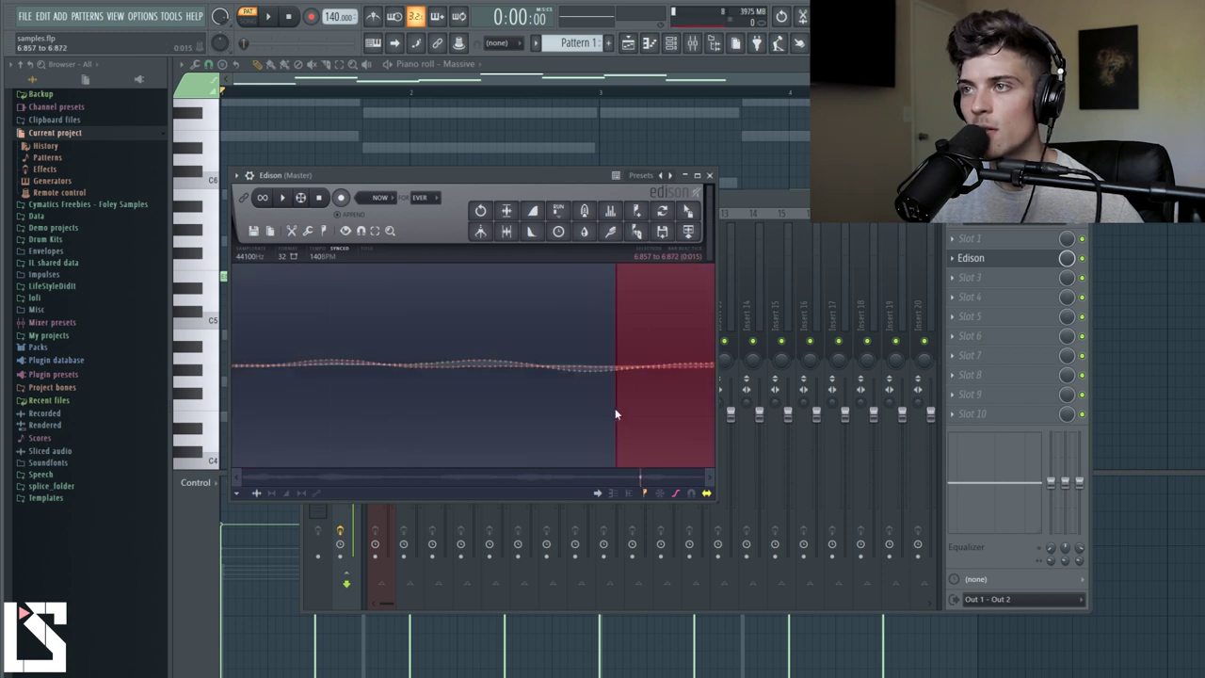
scroll(615, 414, down, 10)
click(296, 227)
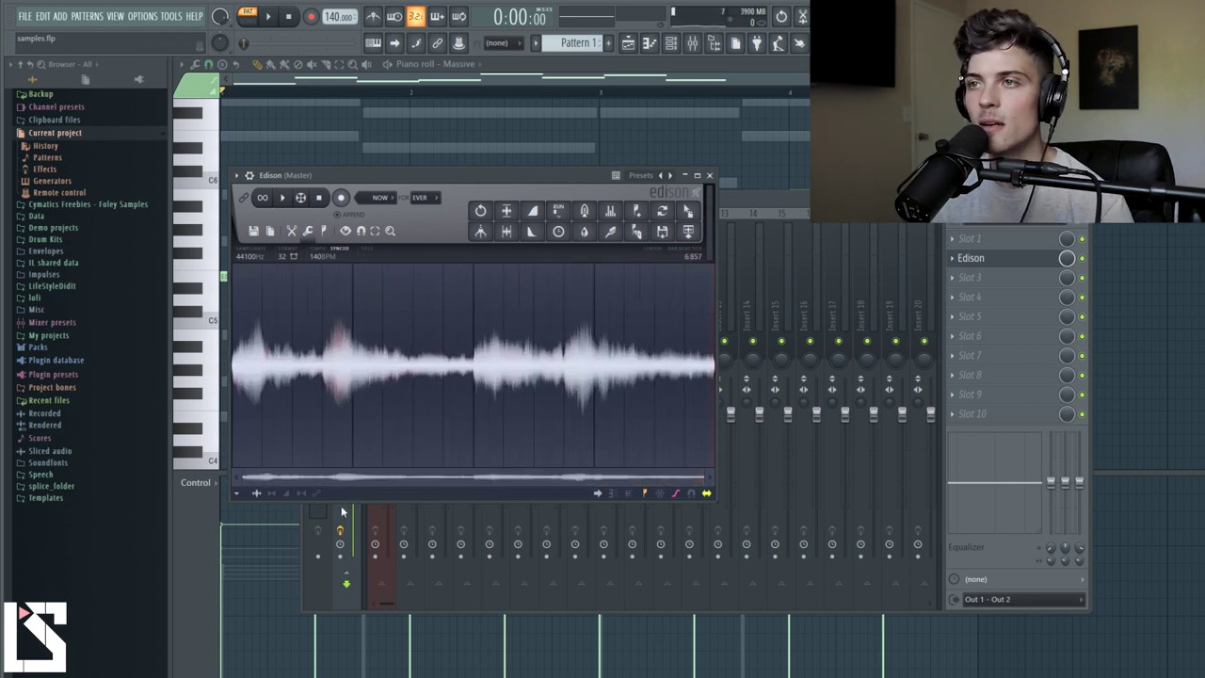
drag(689, 214, 414, 130)
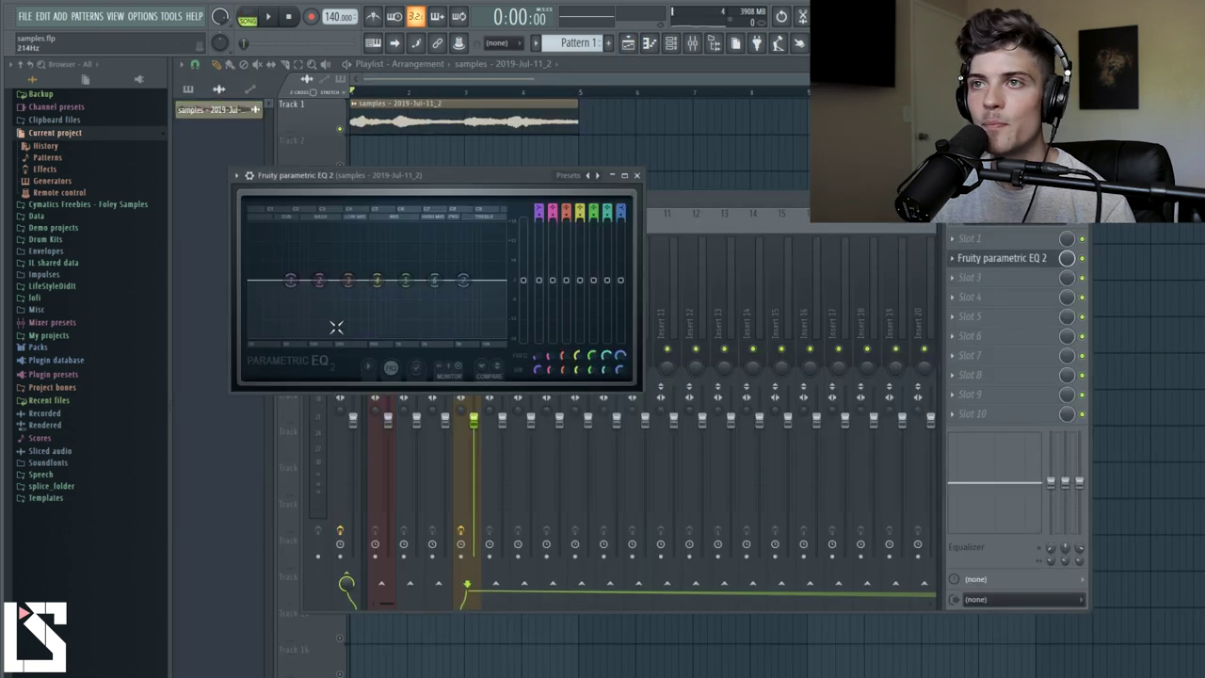
Cut the sample's low frequencies with band 1 of Fruity parametric EQ 2 at about 104 Hz while listening to the result.
drag(292, 280, 304, 342)
key(space)
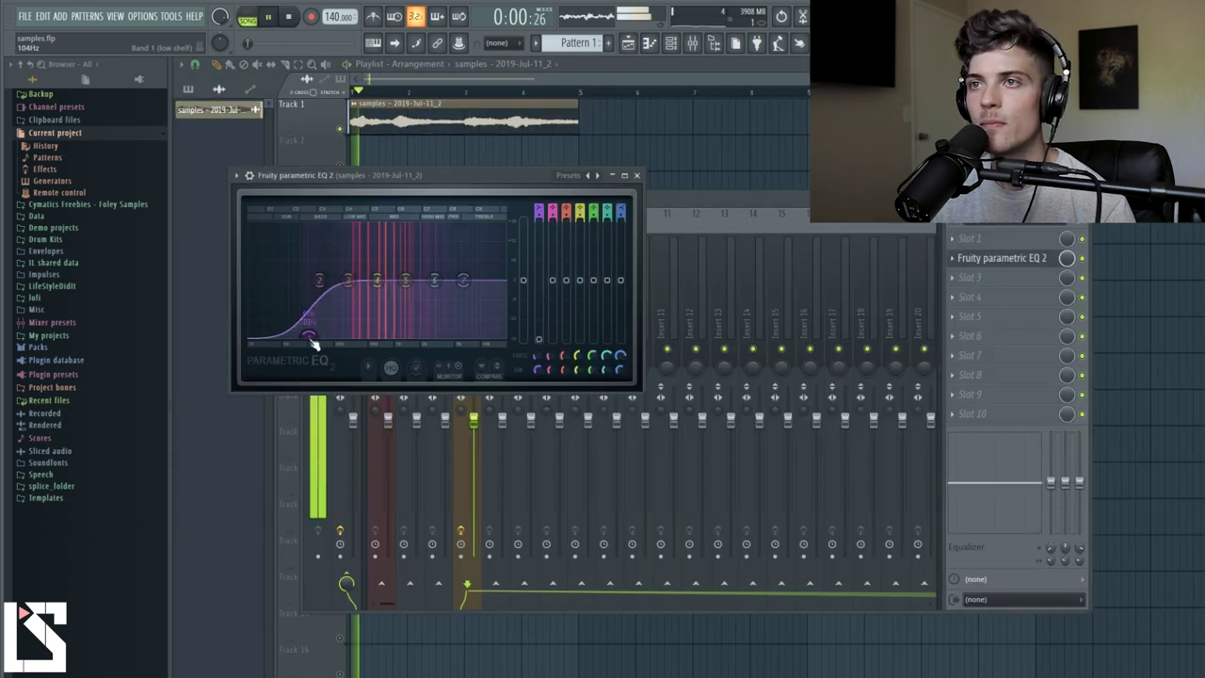
click(638, 176)
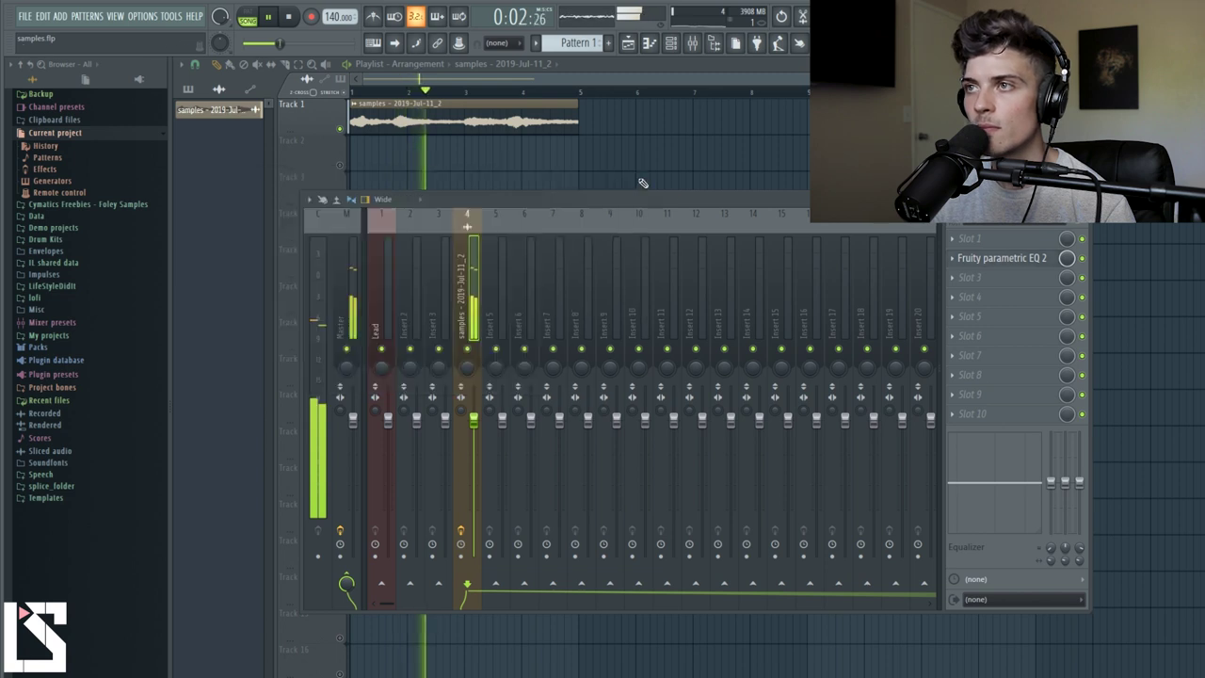
key(space)
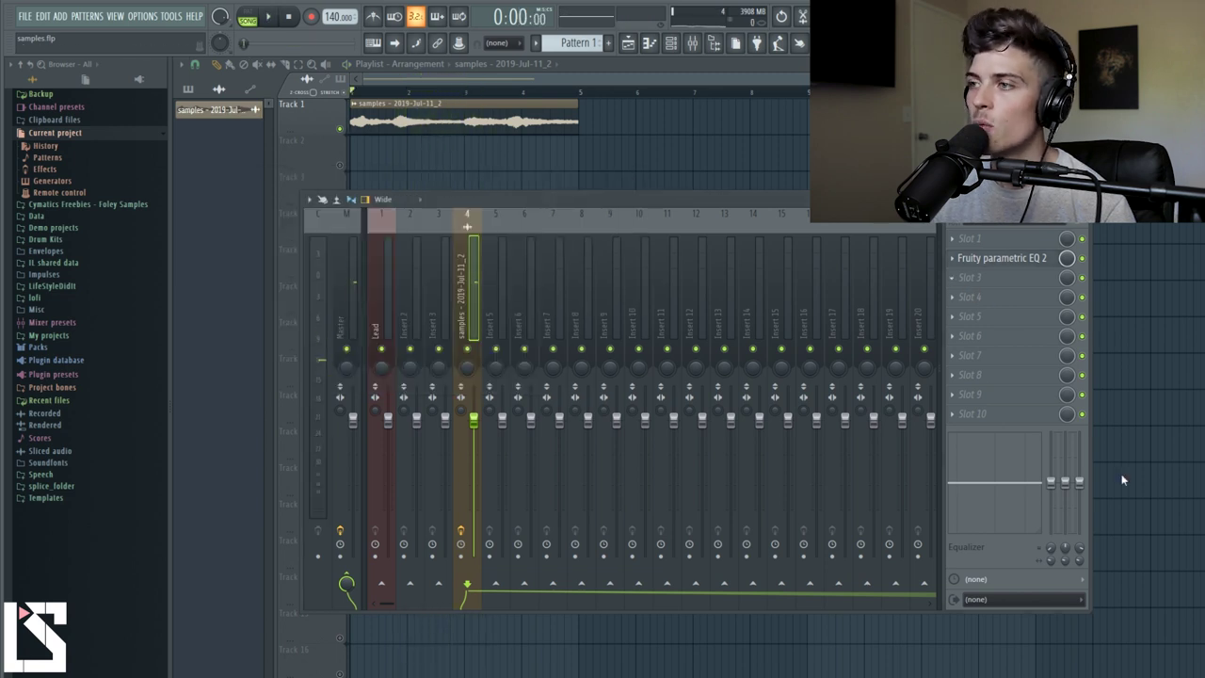
Load Kramer Tape Stereo into the sample's third effect slot and adjust its wow & flutter, noise and record level during playback.
click(1028, 497)
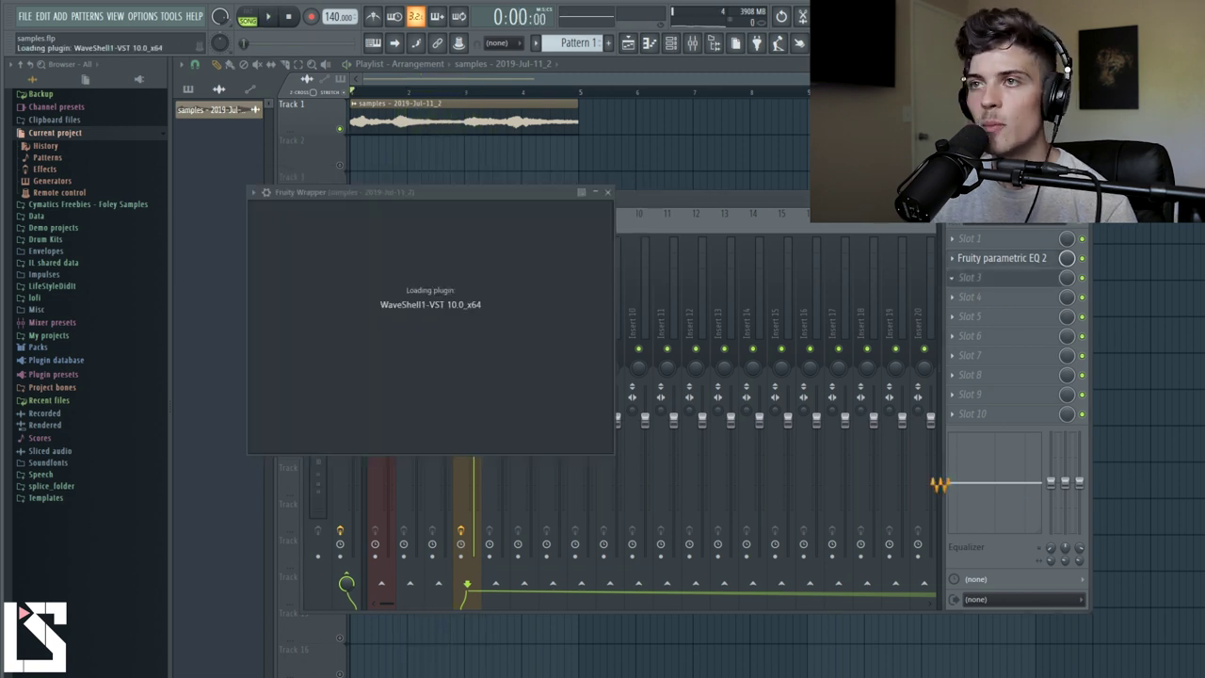
key(space)
click(575, 376)
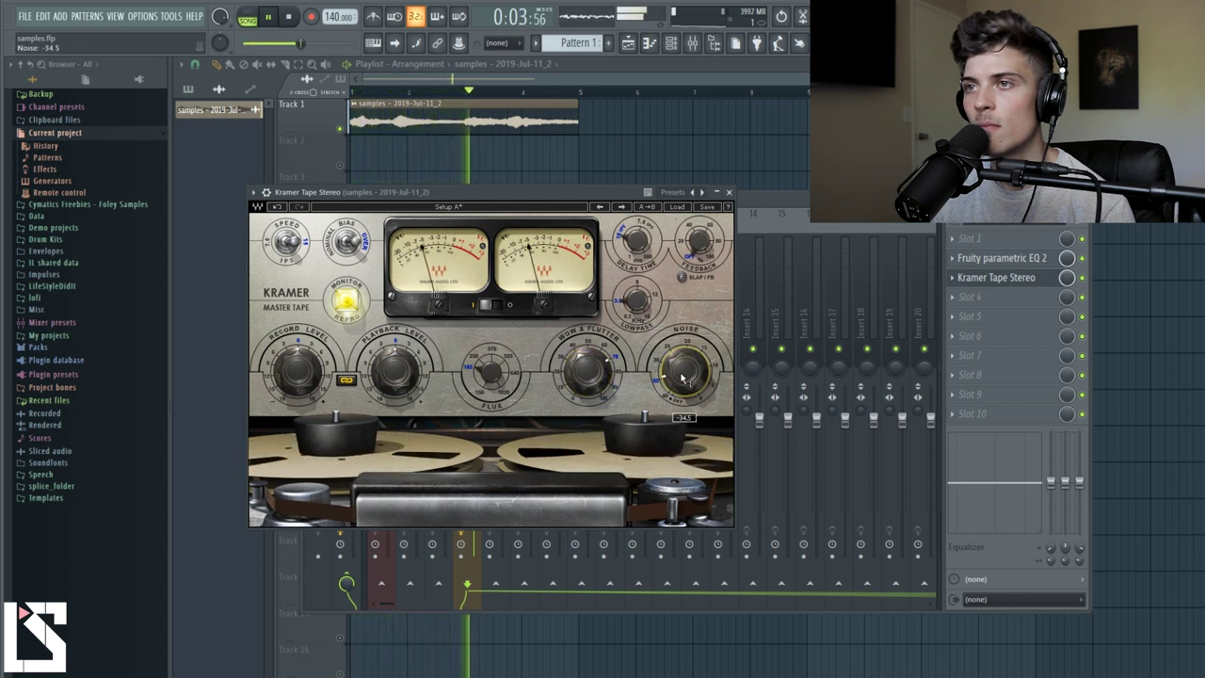
drag(297, 372, 297, 381)
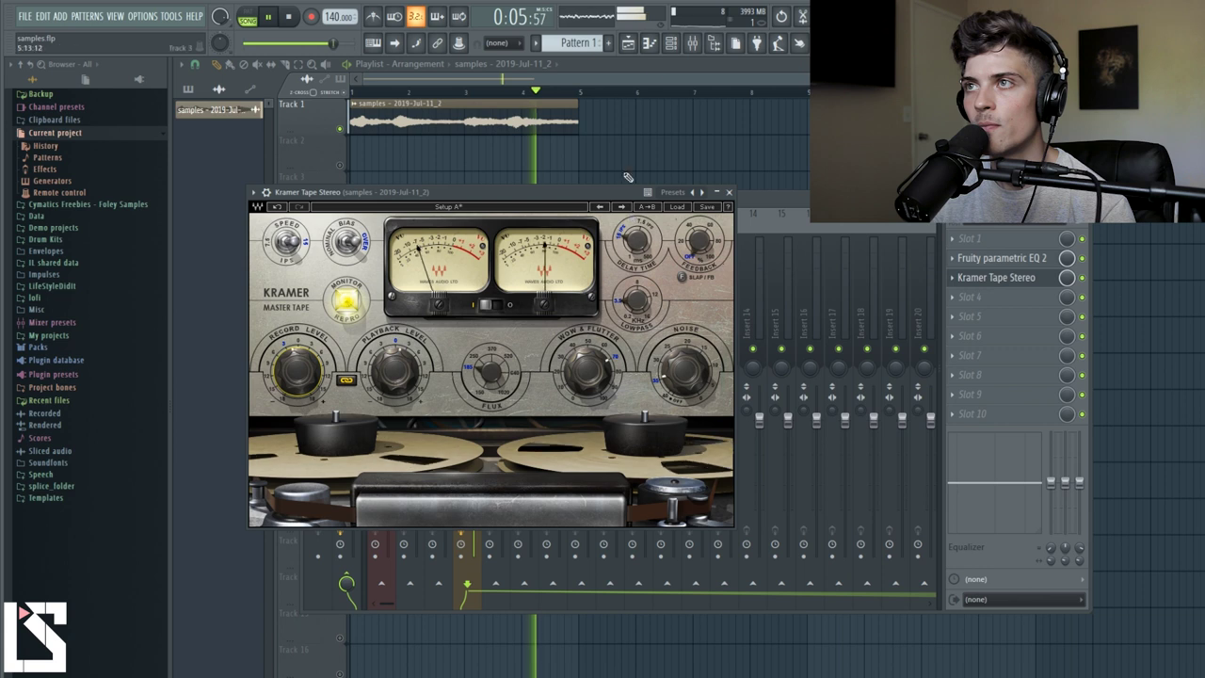
click(629, 43)
key(space)
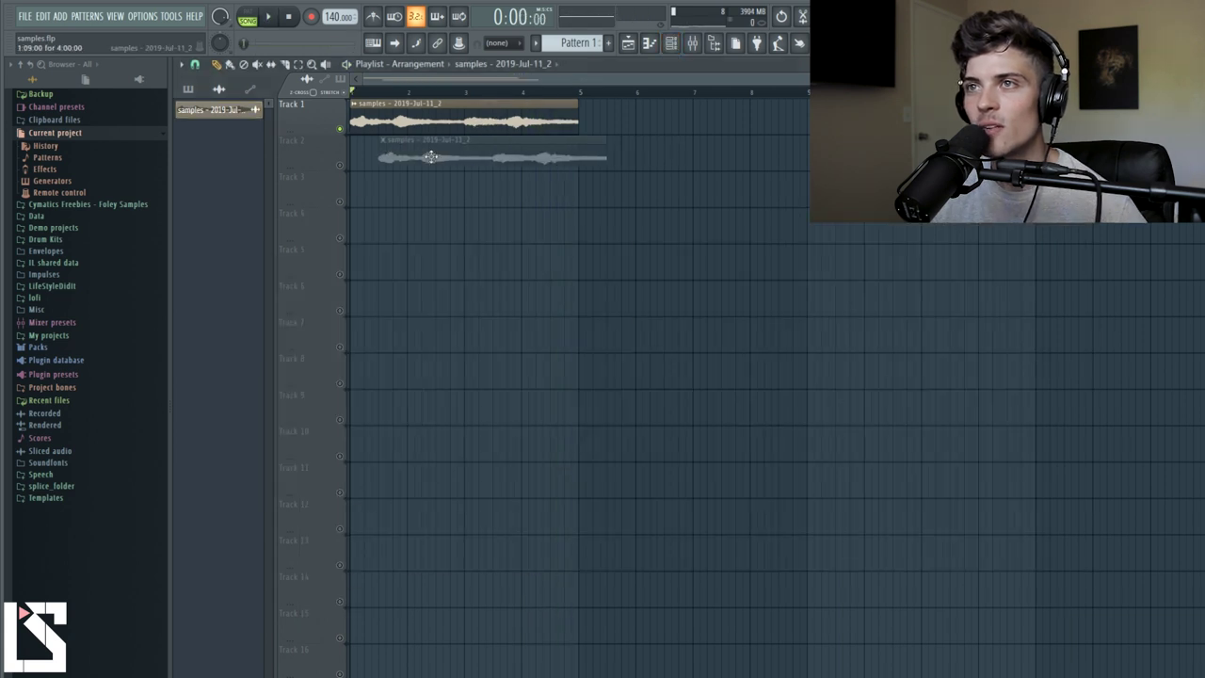
Copy the sample to the start of Track 2, make it unique, pitch it down 1200 cents and solo its track.
click(356, 147)
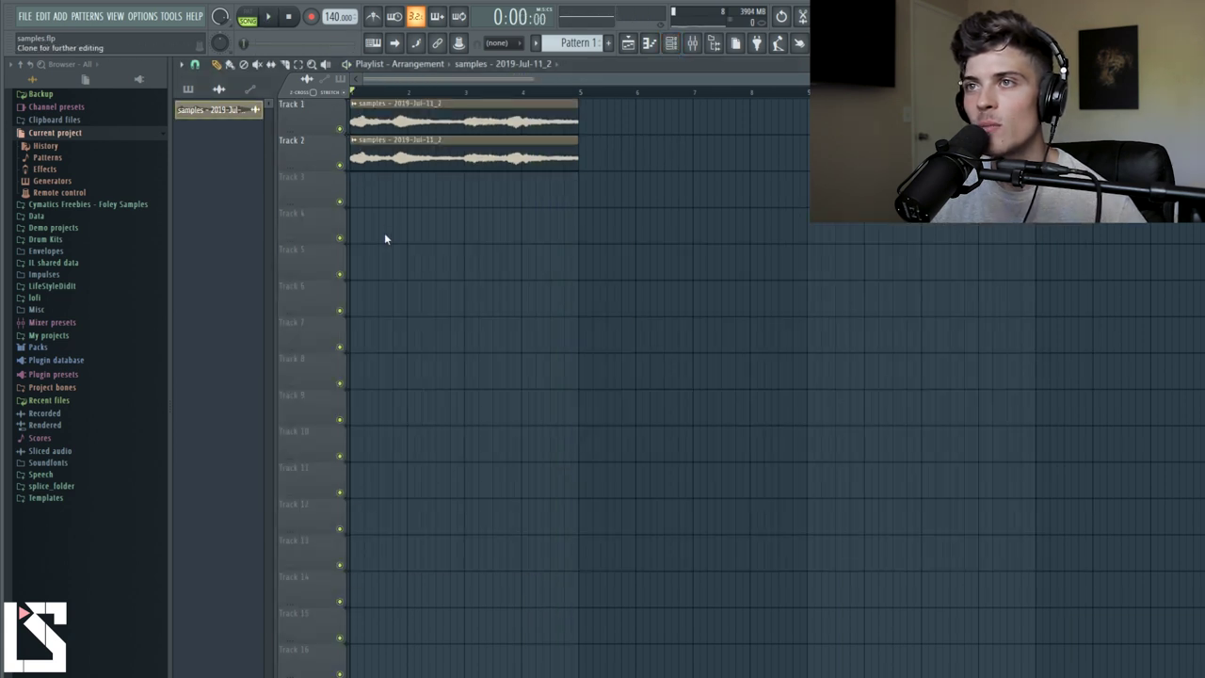
double_click(388, 143)
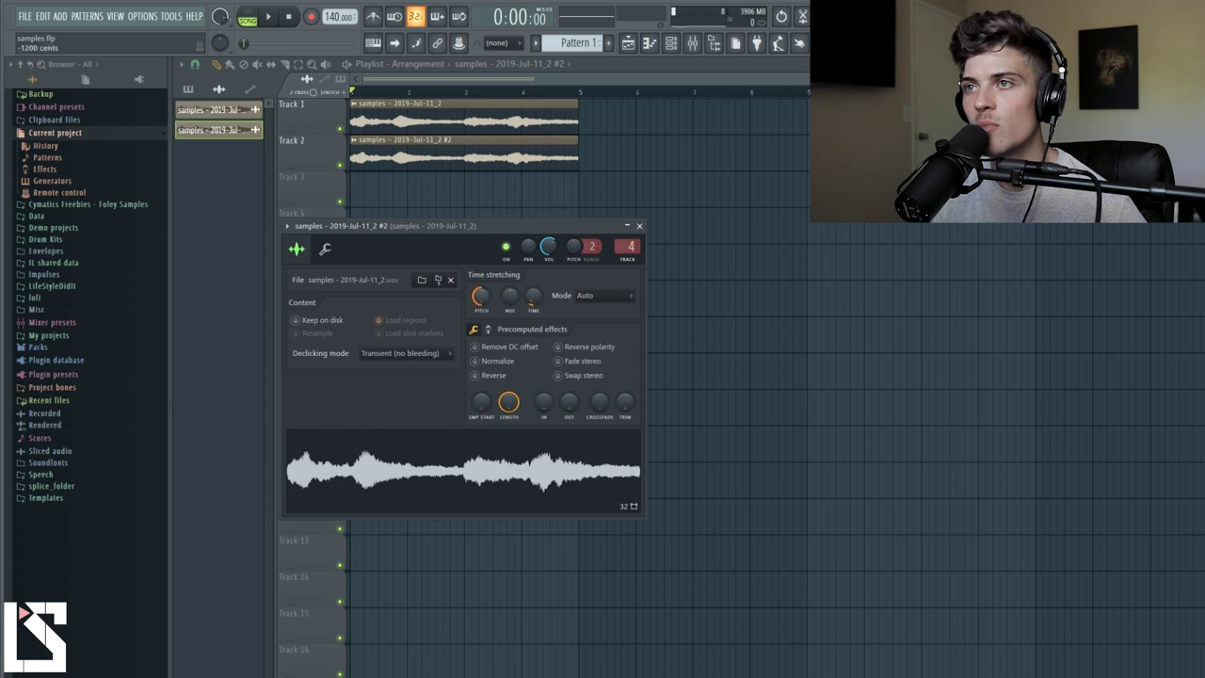
right_click(340, 166)
Cut the copied sample's lows with band 1 of Fruity parametric EQ 2 and widen its stereo image with S1 Imager Stereo.
key(F9)
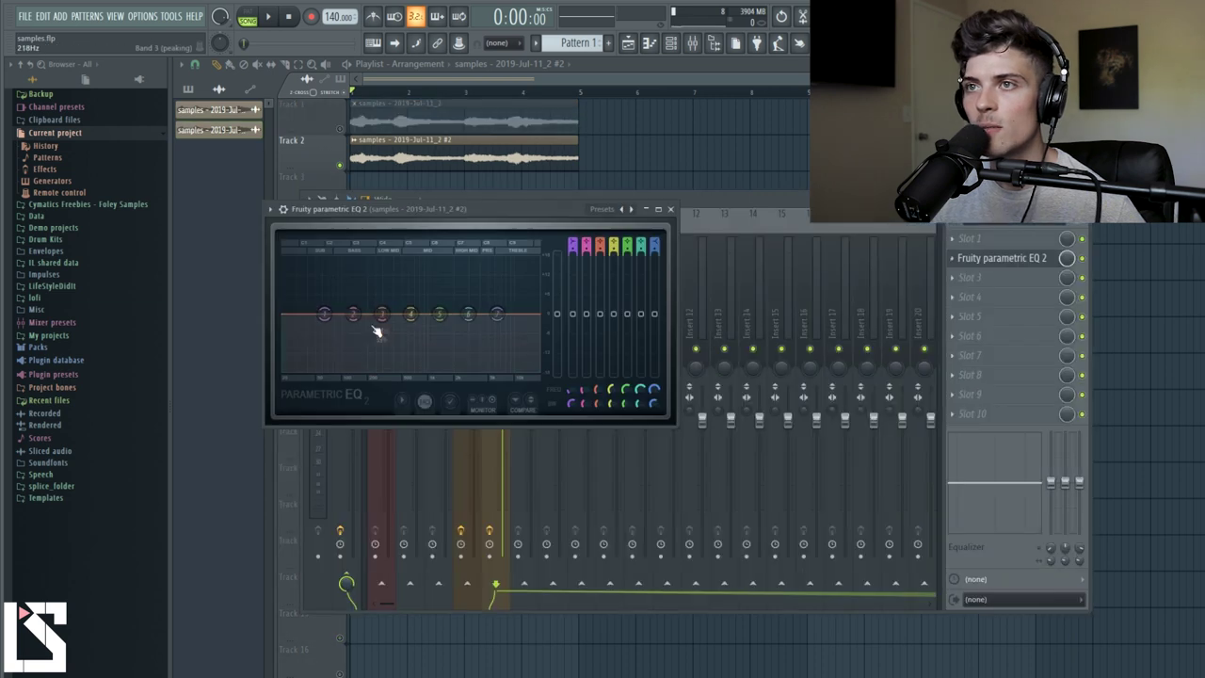
drag(324, 314, 345, 369)
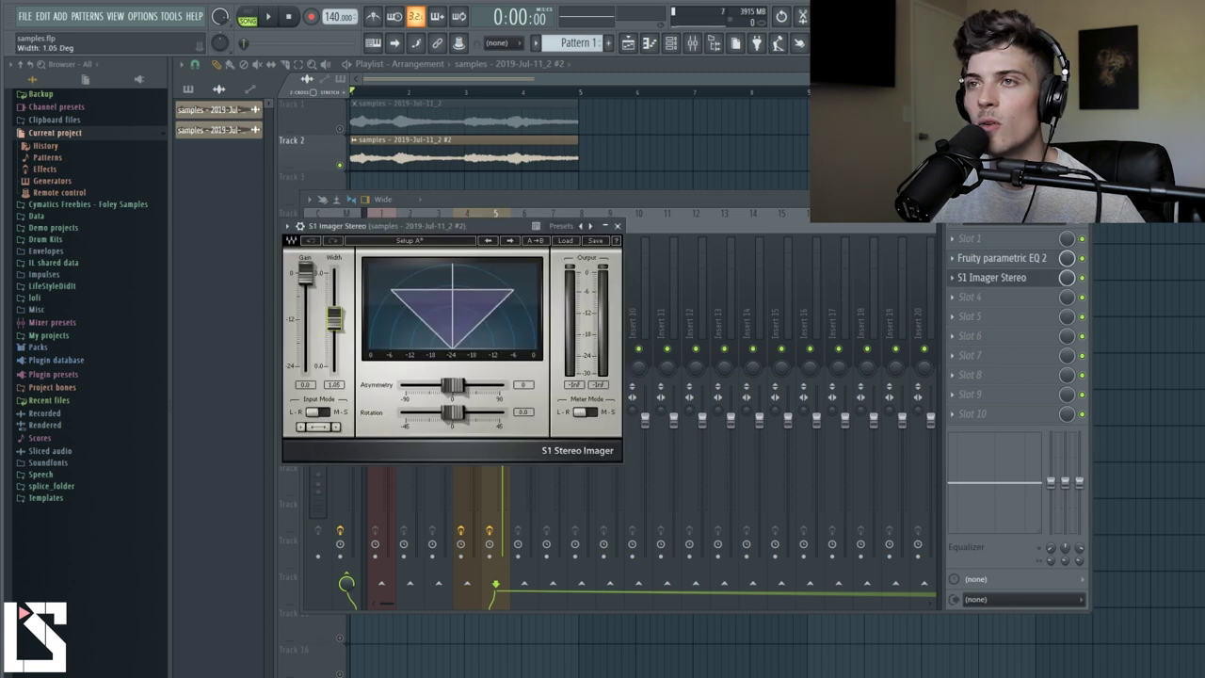
click(617, 227)
key(F9)
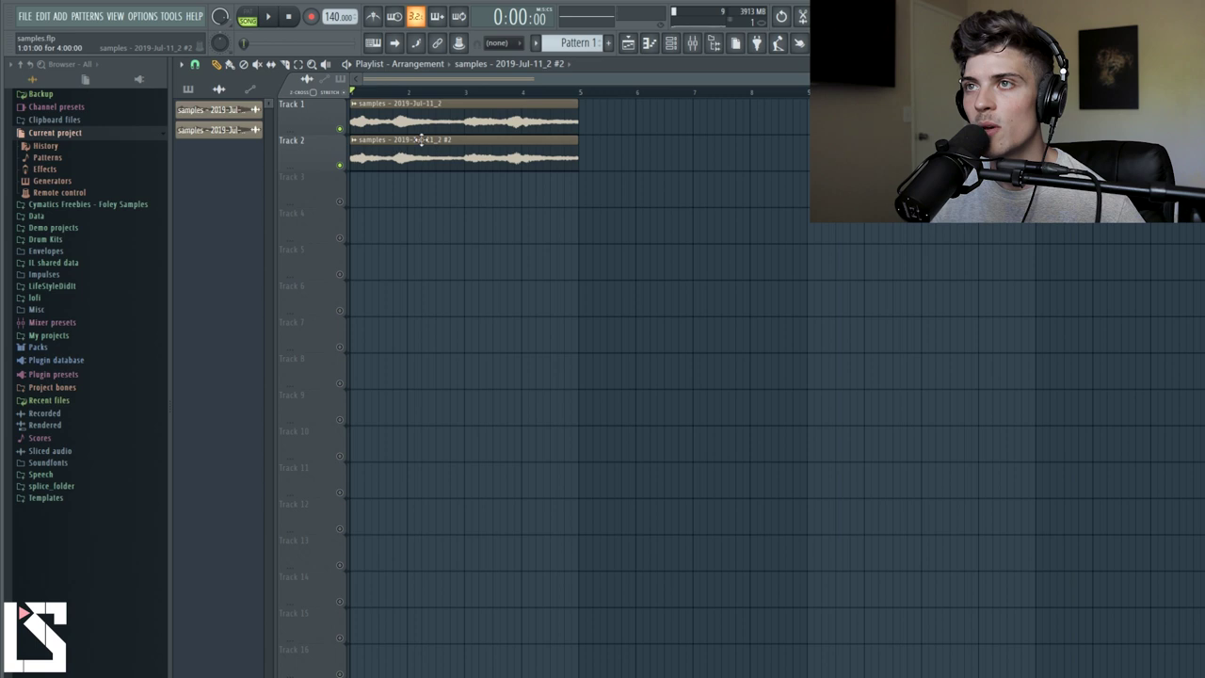
Play back the original sample and its pitched-down copy together.
key(space)
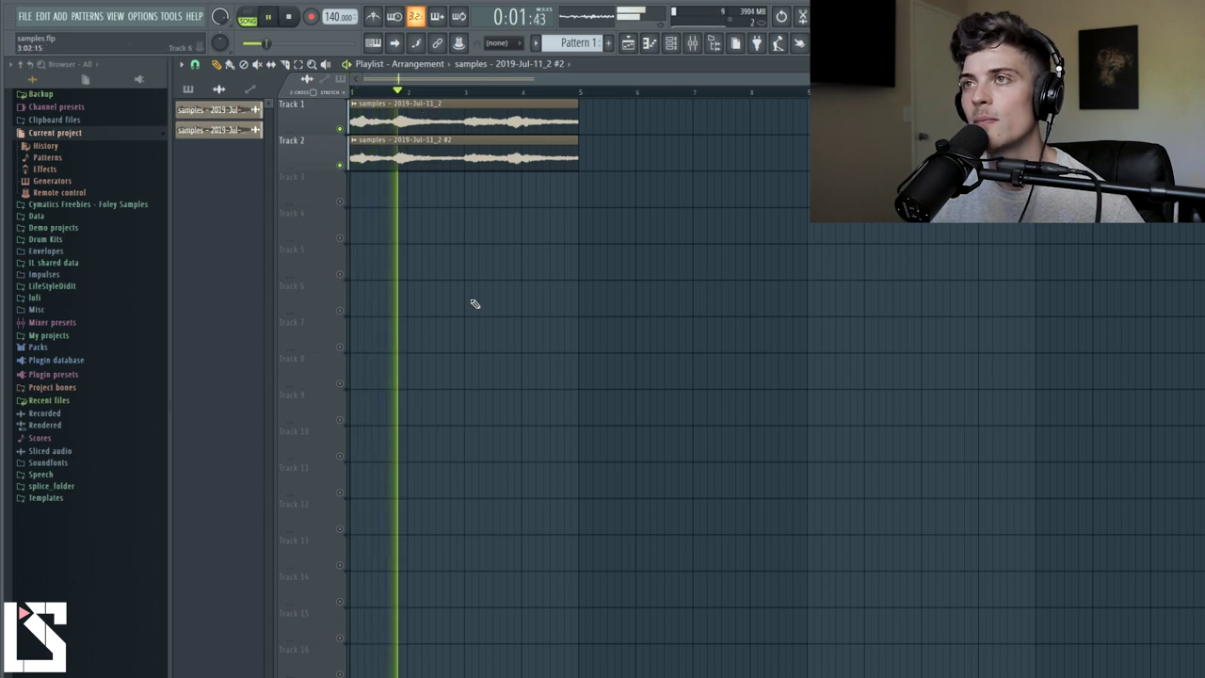
key(F9)
key(F9)
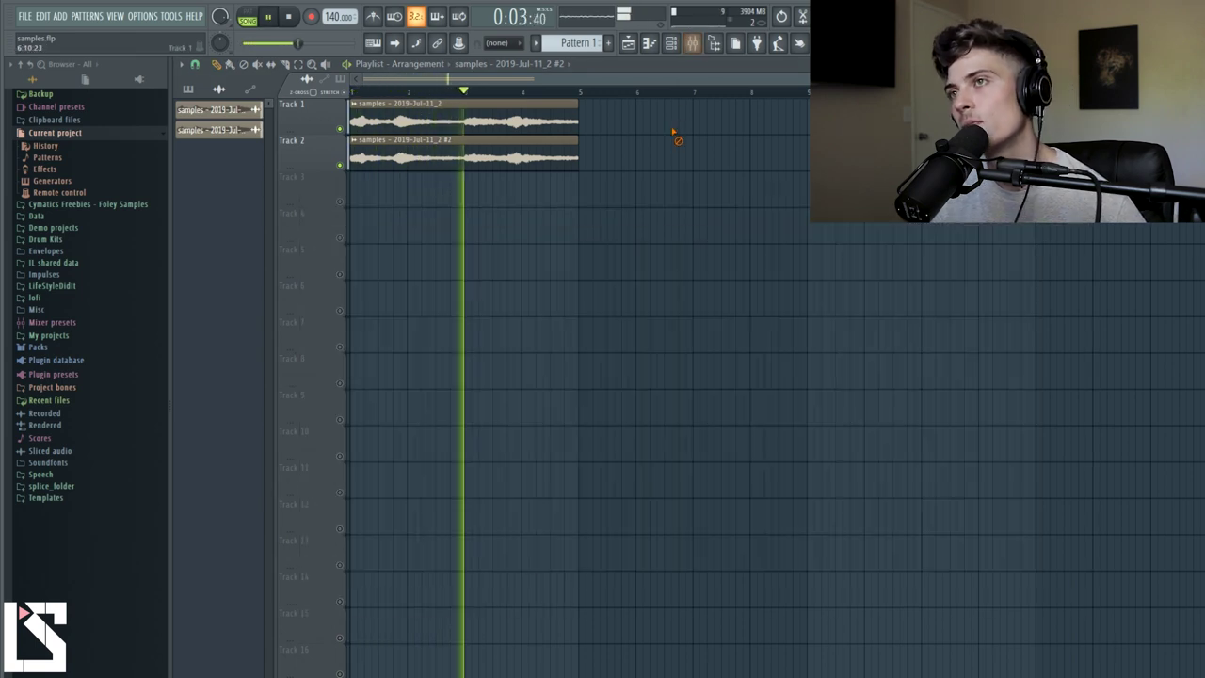